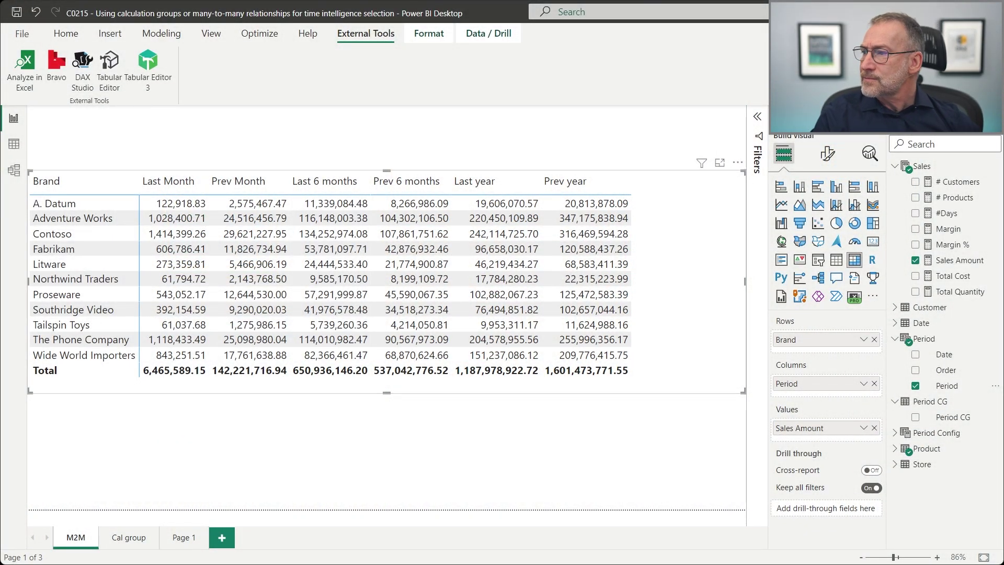
# Step: Launch DAX Studio from External Tools on this report's C0215 model and maximize its window
pyautogui.click(646, 433)
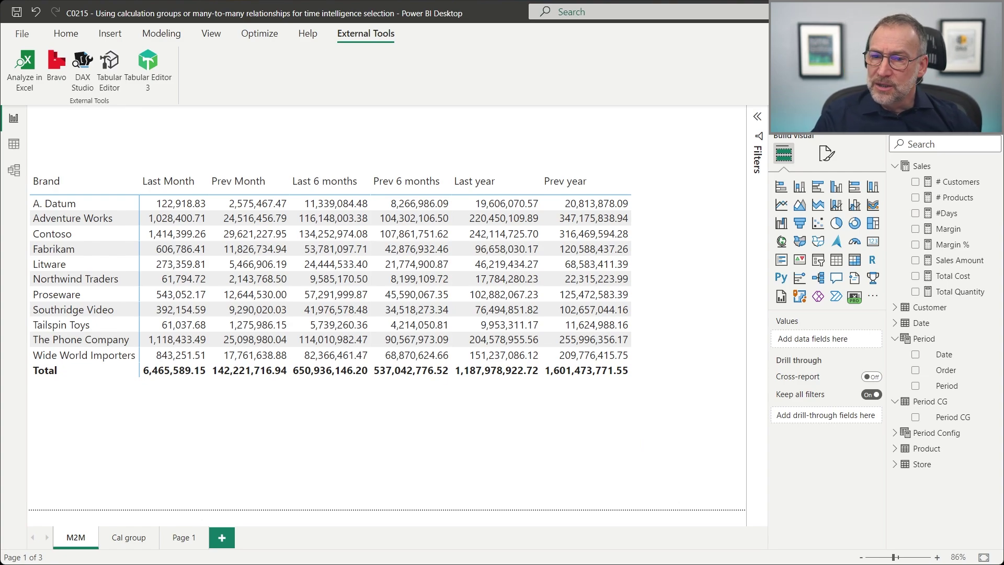
pyautogui.click(90, 70)
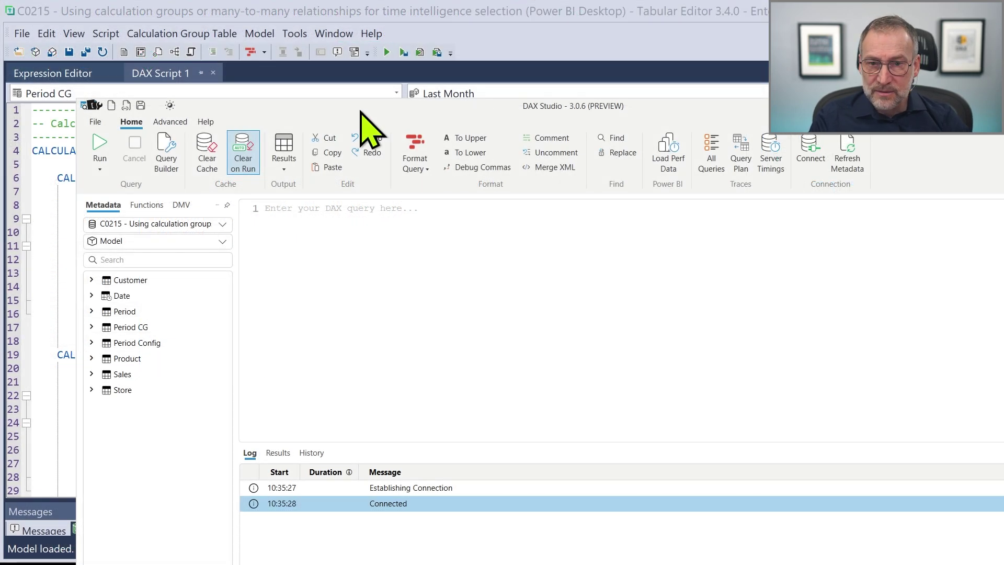
pyautogui.doubleClick(361, 107)
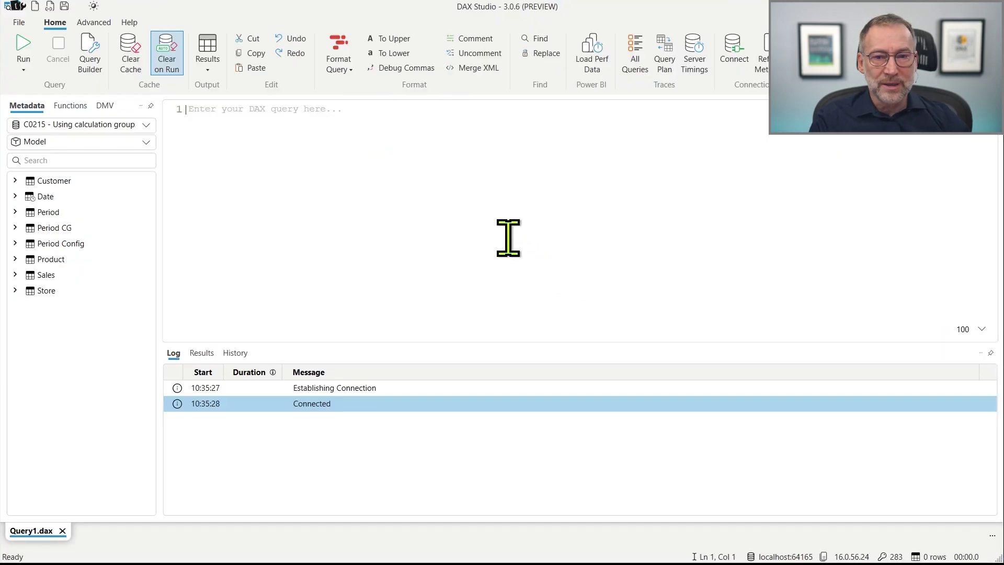
# Step: Begin the query with EVALUATE followed by SUMMARIZECOLUMNS( on a new line
pyautogui.write('EVALUATE')
pyautogui.press('Return')
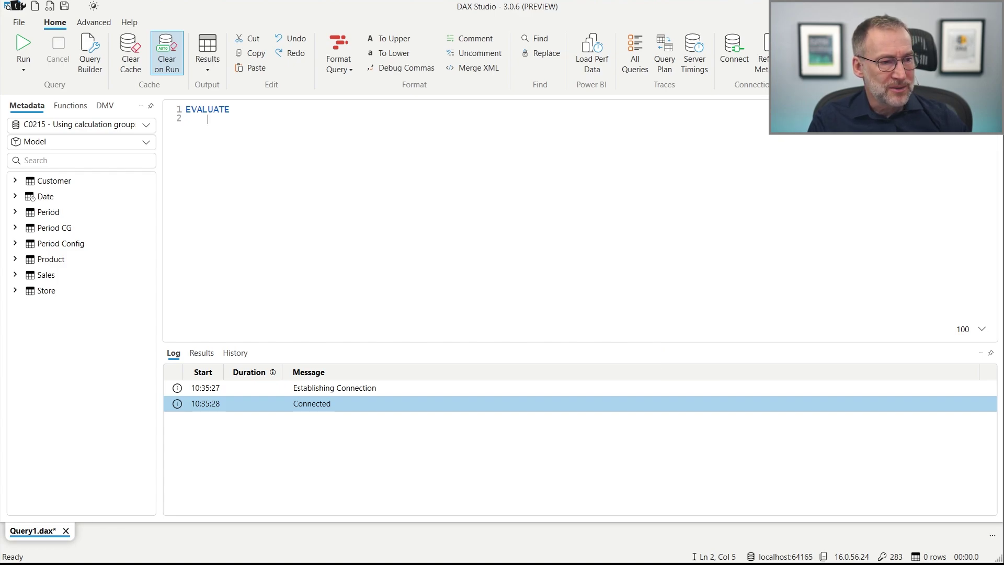
pyautogui.scroll(5, 330, 156)
pyautogui.write('SUMMARIZEC')
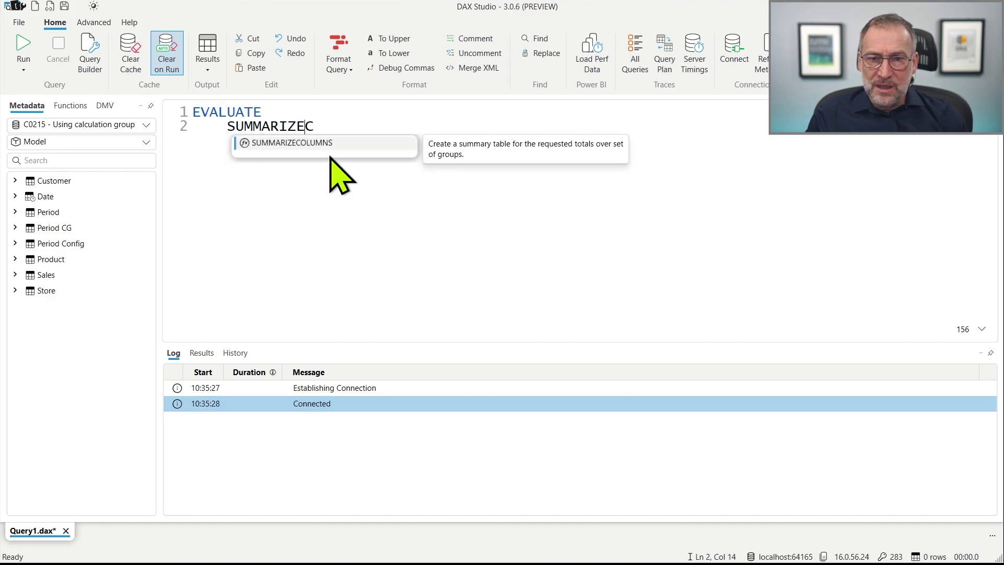
pyautogui.write('VOLU')
pyautogui.press('BackSpace')
pyautogui.write('OLUM')
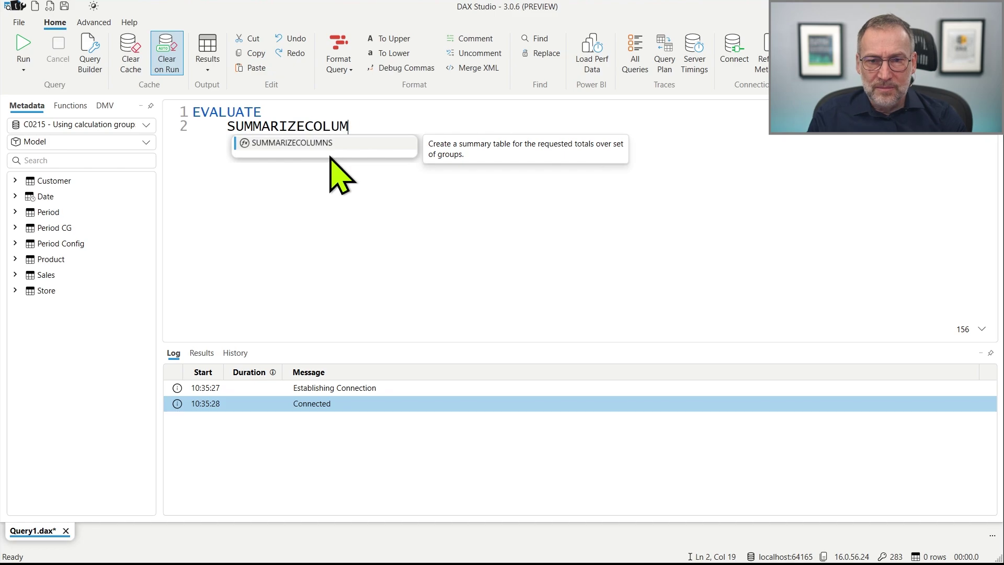
pyautogui.press('Tab')
pyautogui.write('(')
pyautogui.press('Return')
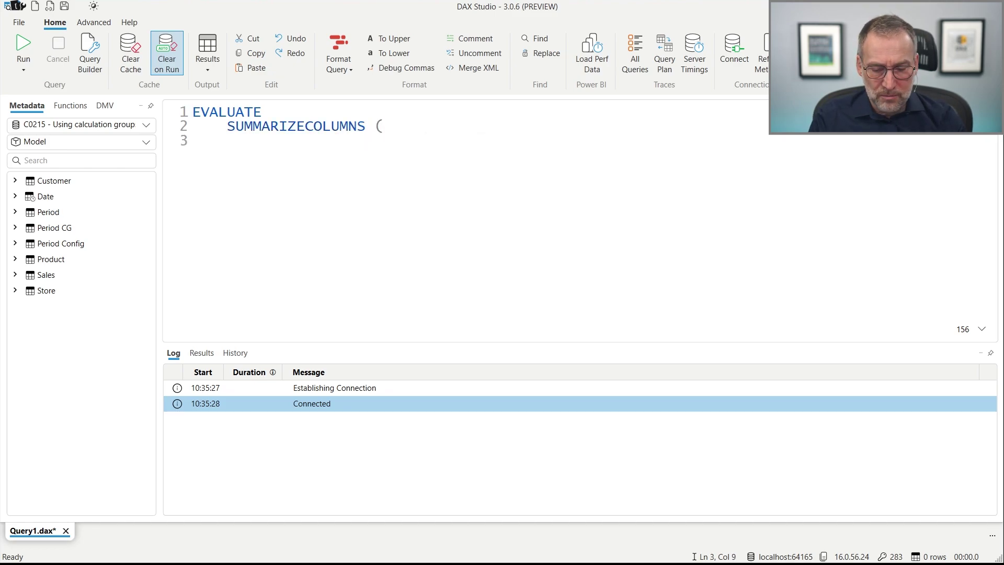
# Step: Add 'Product'[Brand] and Customer[Country] as the first grouping columns
pyautogui.write('Prod')
pyautogui.press('Tab')
pyautogui.write('[Brand],')
pyautogui.press('Return')
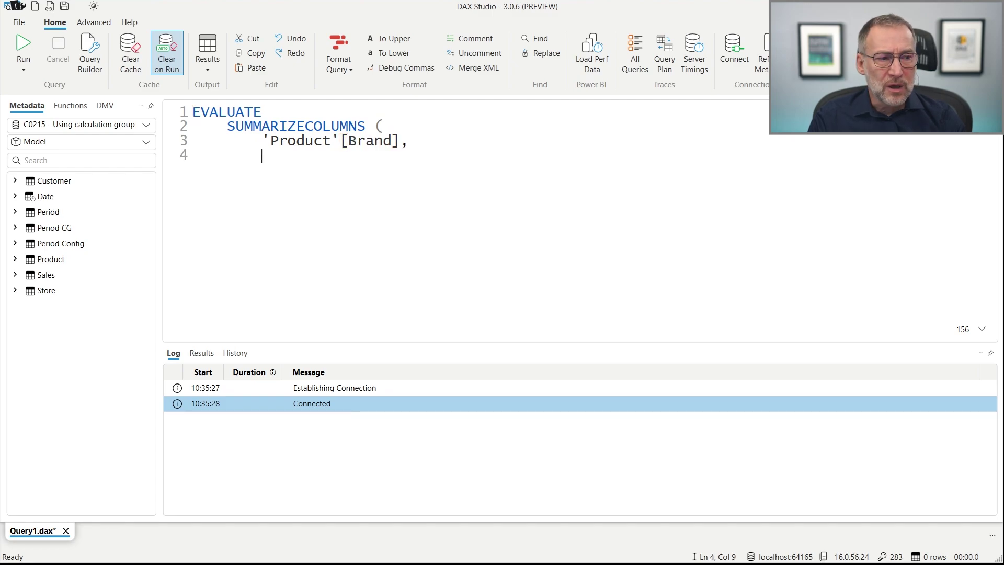
pyautogui.write('Cus')
pyautogui.press('Tab')
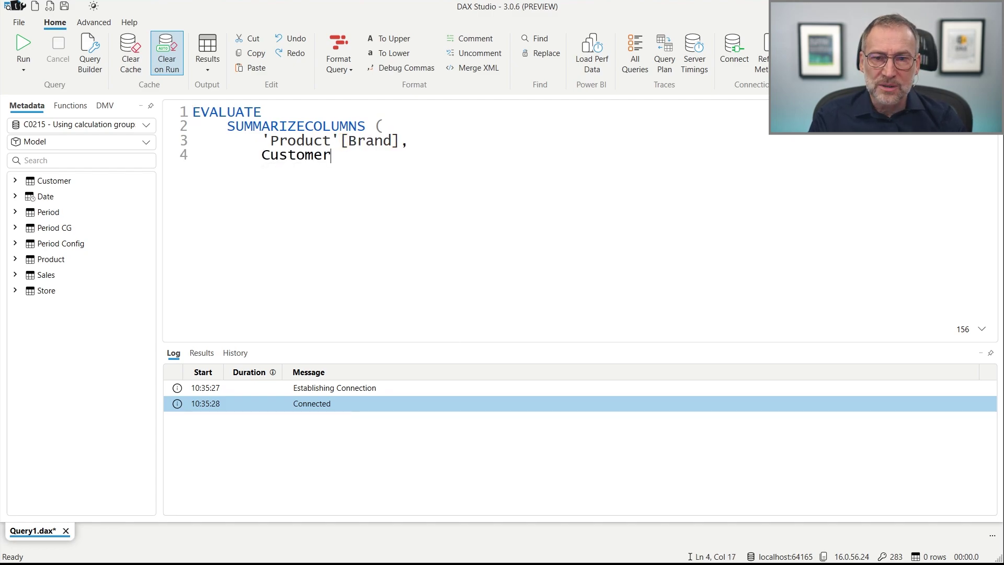
pyautogui.write('[Country],')
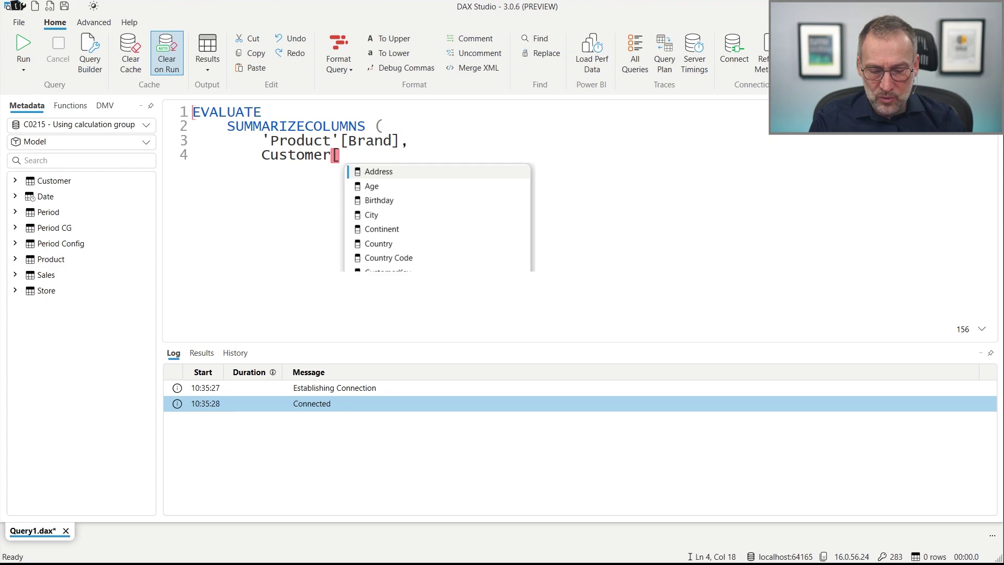
# Step: Add Customer[Gender] as the next grouping column, fixing a misplaced comma
pyautogui.press('Return')
pyautogui.write('Cus')
pyautogui.press('Tab')
pyautogui.write('[Gen')
pyautogui.press('Tab')
pyautogui.write(']')
pyautogui.press('Return')
pyautogui.write(',')
pyautogui.hotkey('shift', 'Left')
pyautogui.hotkey('shift', 'Home')
pyautogui.press('BackSpace')
pyautogui.press('BackSpace')
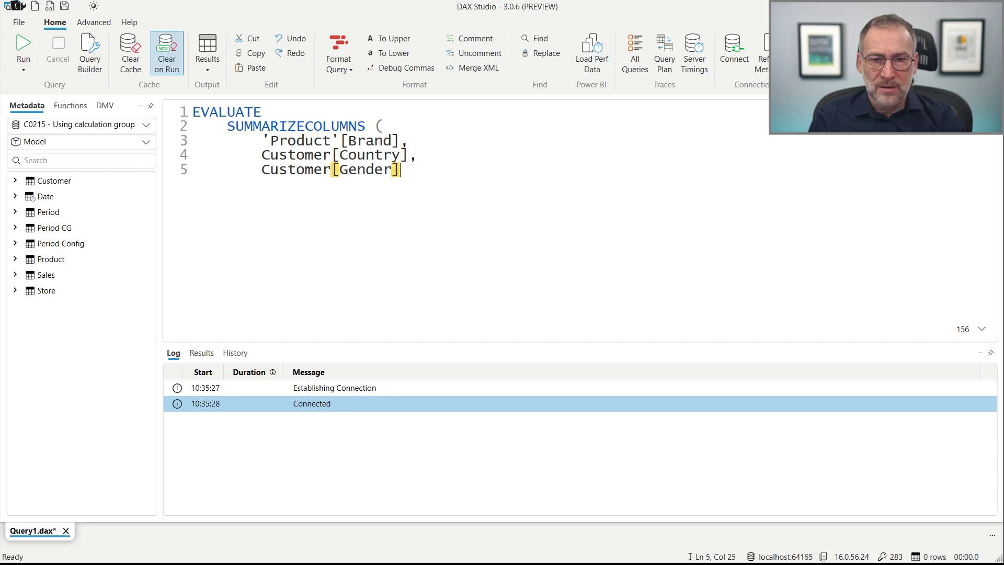
pyautogui.write(',')
# Step: Add Store[Name] and the "Sales Amount" measure, with the closing parenthesis on its own line
pyautogui.press('Return')
pyautogui.write('Store[N')
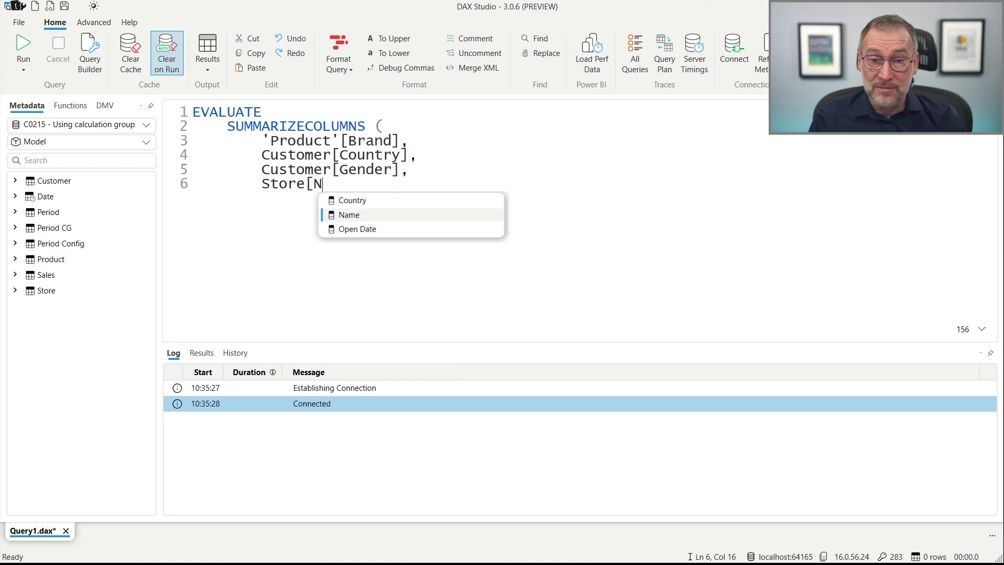
pyautogui.press('Tab')
pyautogui.write(']')
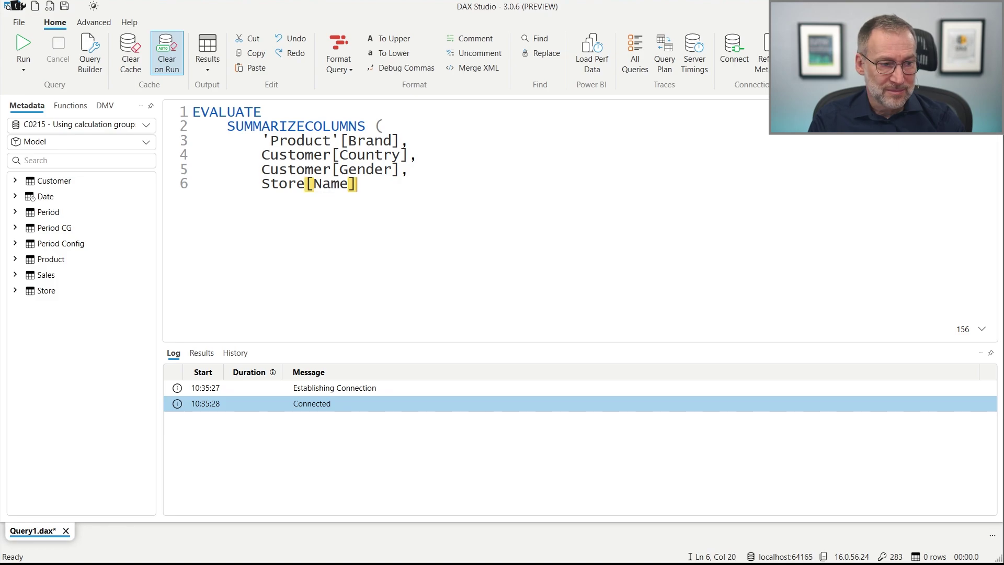
pyautogui.write(',')
pyautogui.press('Return')
pyautogui.write('"Sales Amo')
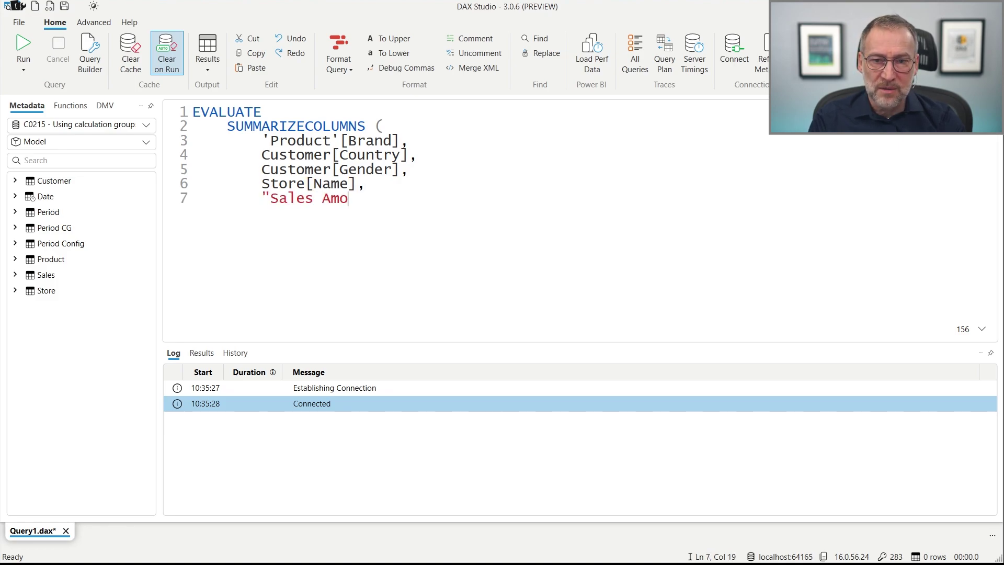
pyautogui.write('unt", [S')
pyautogui.press('Tab')
pyautogui.write(')')
pyautogui.press('Left')
pyautogui.press('Return')
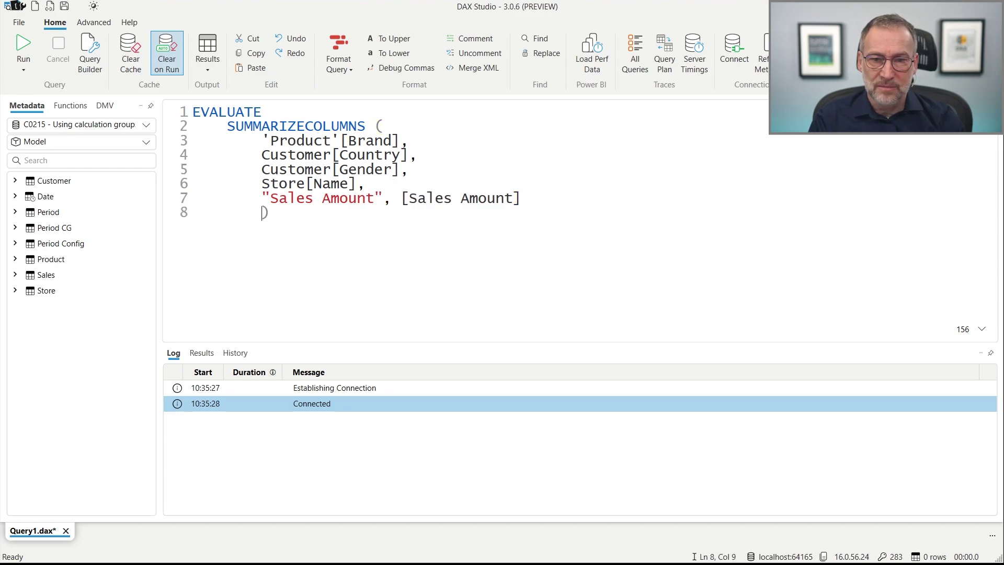
# Step: Turn on the Query Plan and Server Timings traces and run the query
pyautogui.click(662, 62)
pyautogui.click(701, 62)
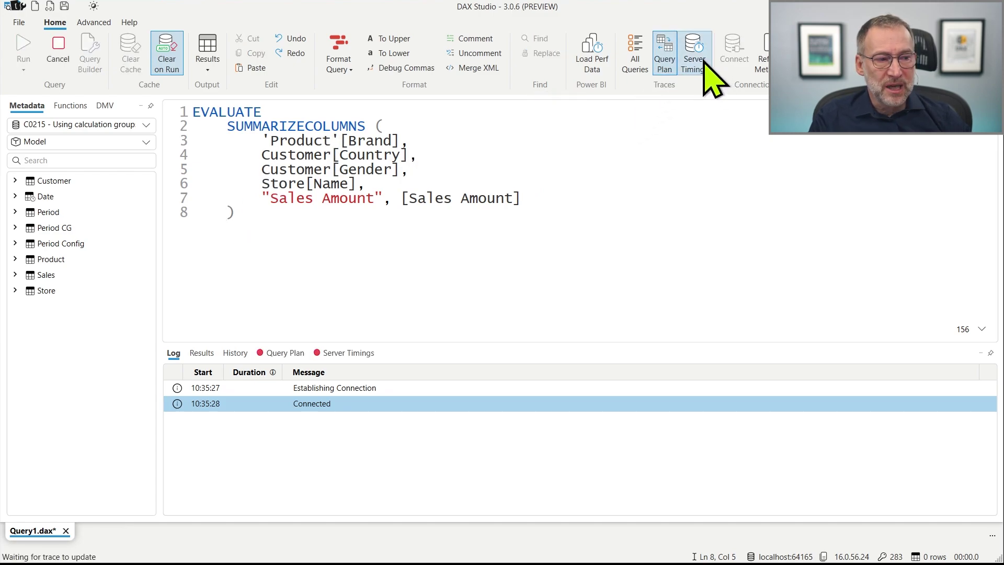
pyautogui.click(294, 234)
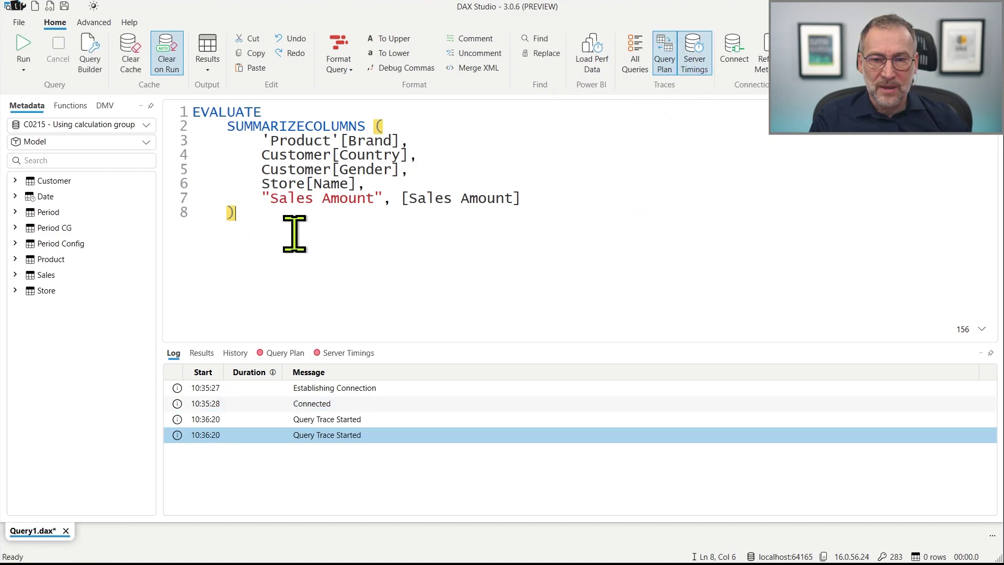
pyautogui.press('F5')
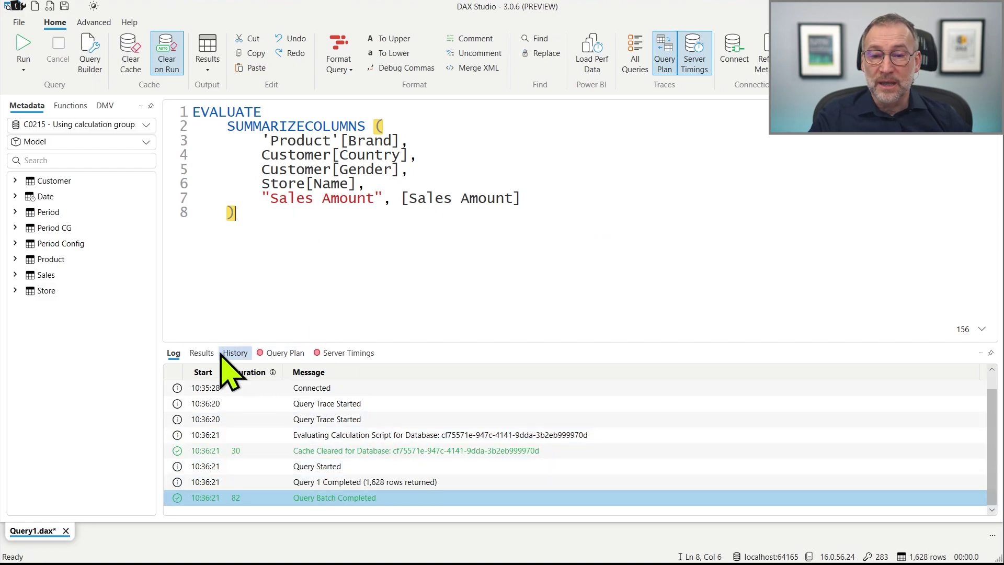
# Step: View the 1,628-row results in an enlarged grid and add a blank line after Store[Name]
pyautogui.click(201, 354)
pyautogui.scroll(3, 295, 437)
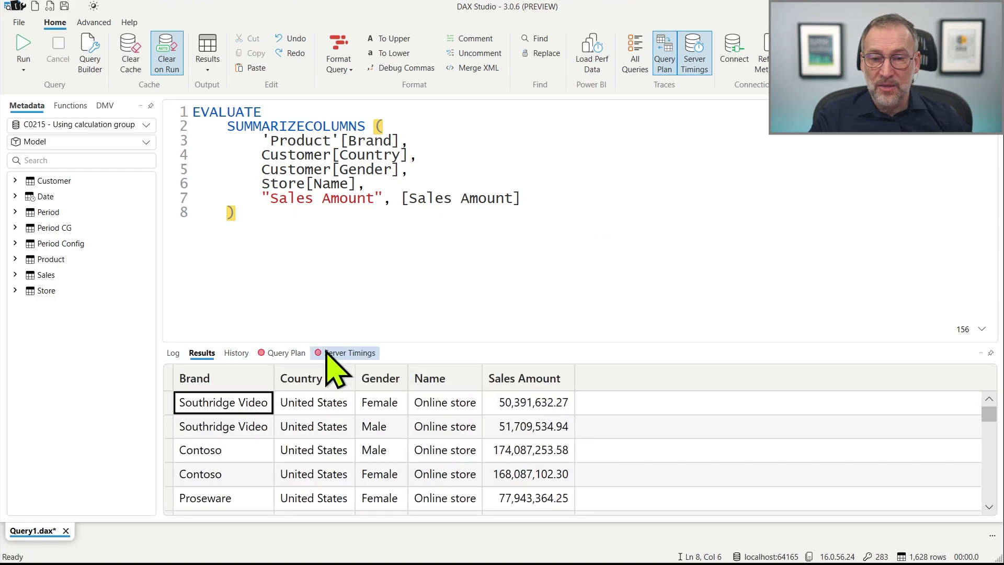
pyautogui.moveTo(326, 343); pyautogui.dragTo(328, 293)
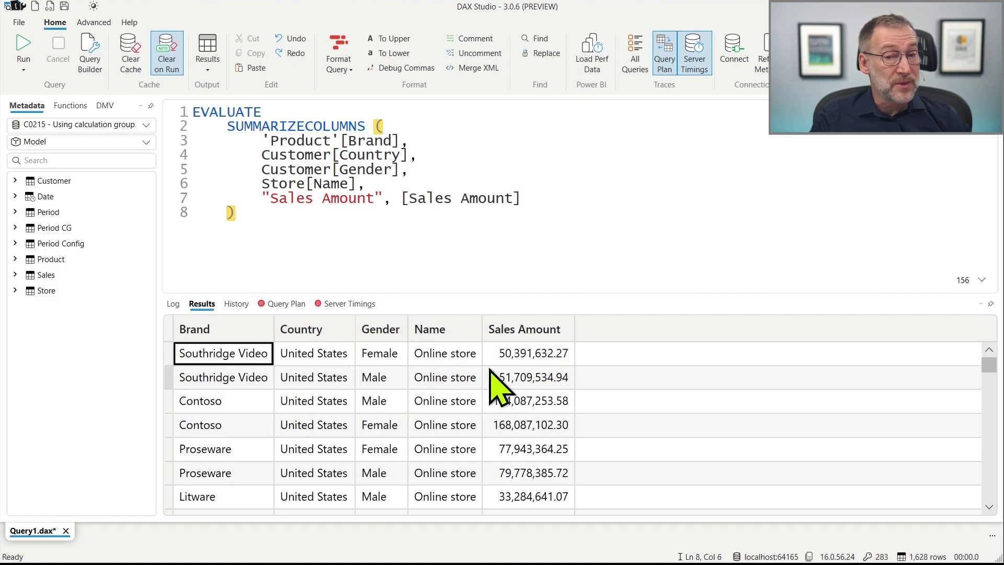
pyautogui.click(389, 185)
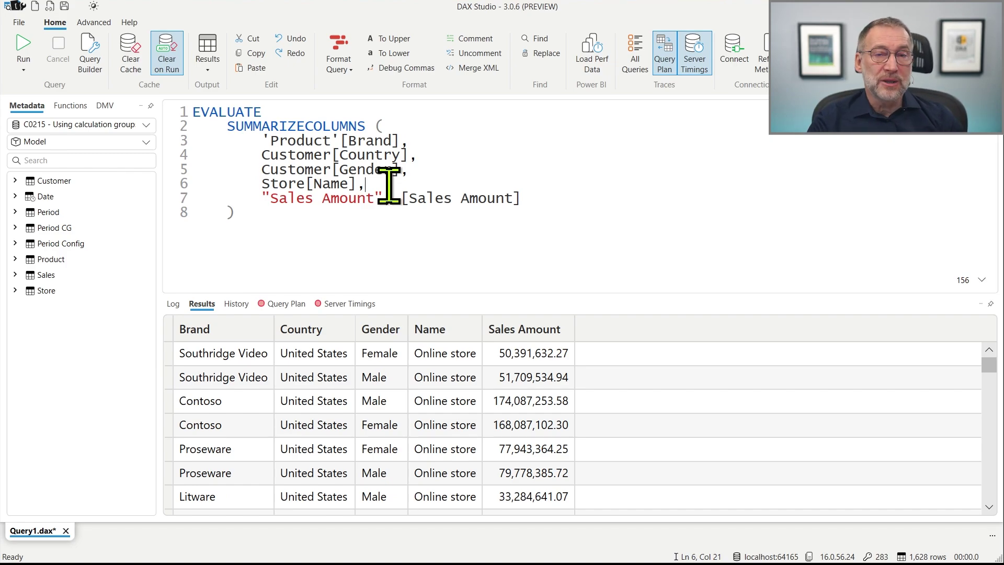
pyautogui.press('Return')
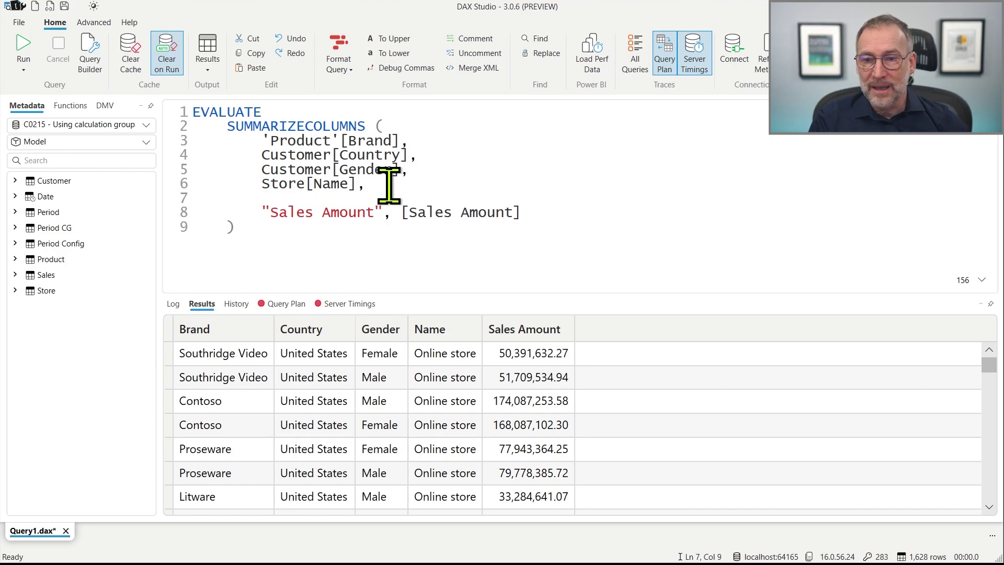
# Step: Drag 'Period CG'[Period CG] from the metadata pane into the query's grouping columns
pyautogui.click(16, 227)
pyautogui.moveTo(20, 262); pyautogui.dragTo(299, 196)
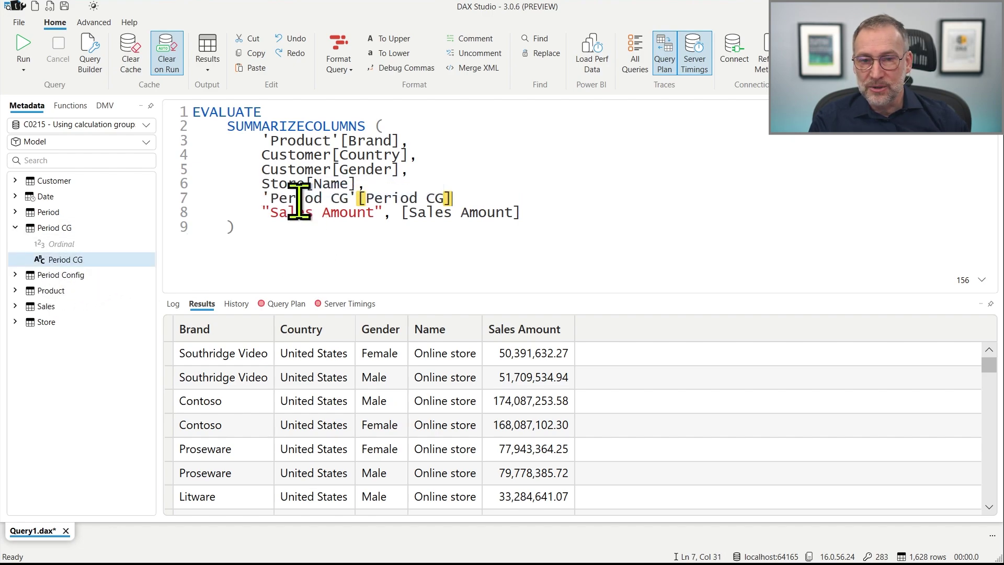
pyautogui.write(',')
pyautogui.press('Return')
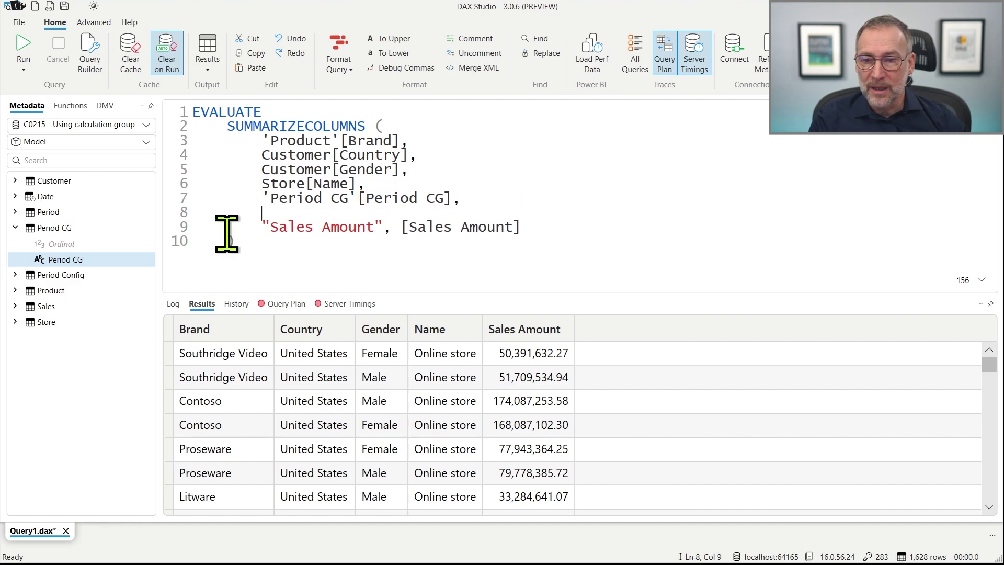
# Step: Add 'Period CG'[Ordinal] as another grouping column and check the 52 ms server timings
pyautogui.write("'Pr")
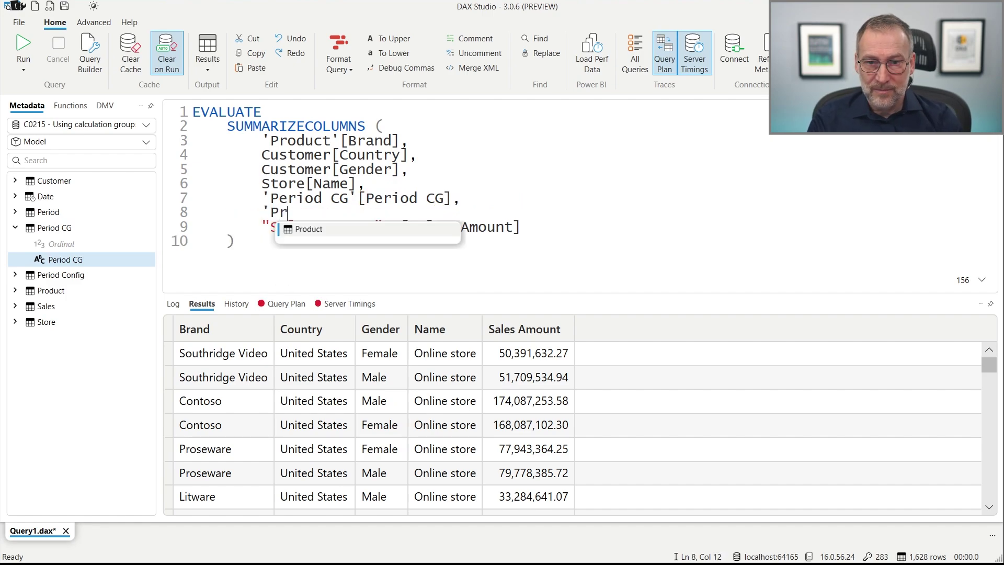
pyautogui.press('BackSpace')
pyautogui.write('e')
pyautogui.press('Tab')
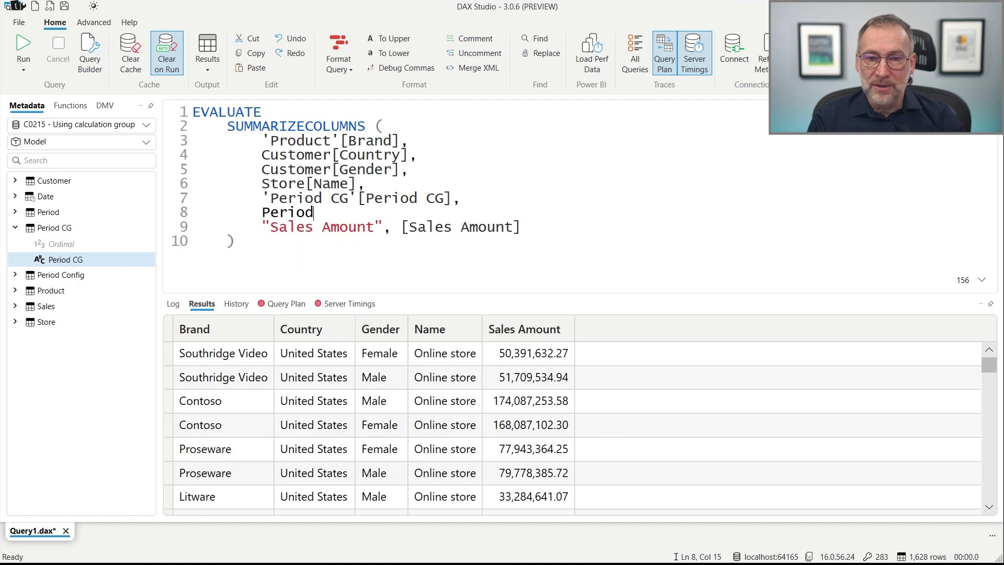
pyautogui.hotkey('ctrl', 'shift', 'Left')
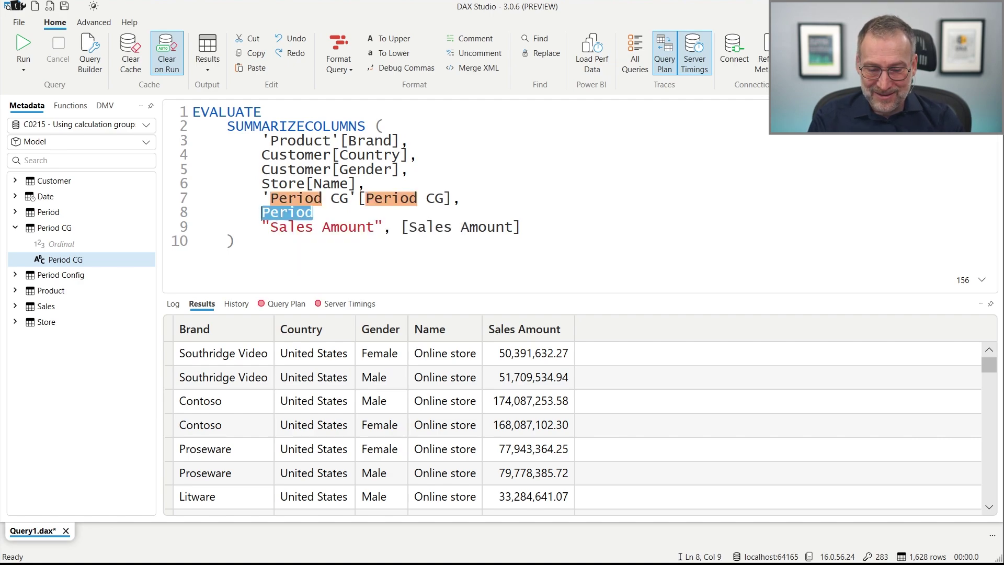
pyautogui.write('Per')
pyautogui.press('Down')
pyautogui.press('Tab')
pyautogui.write('[O')
pyautogui.press('Tab')
pyautogui.write(',')
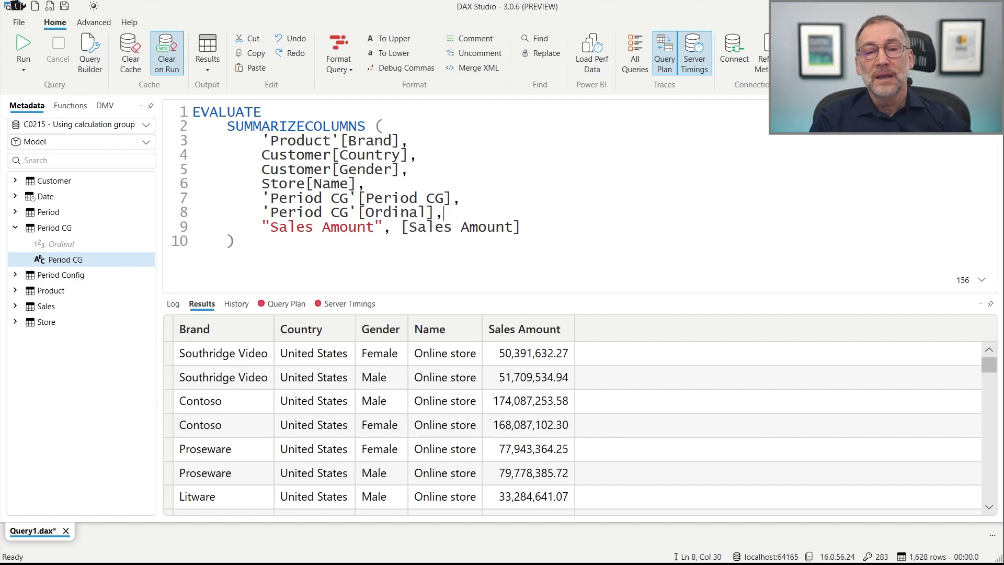
pyautogui.moveTo(460, 210); pyautogui.dragTo(172, 211)
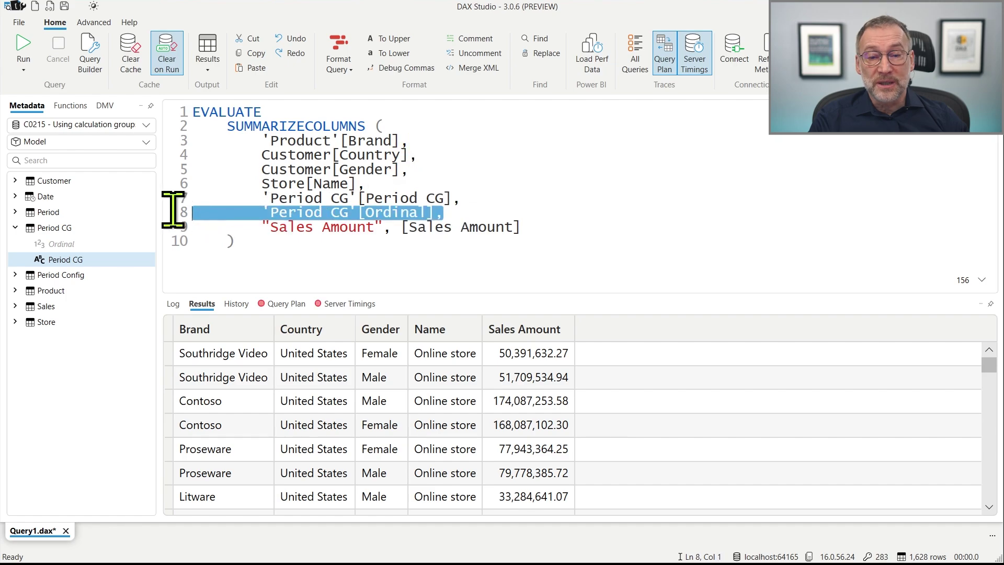
pyautogui.click(341, 304)
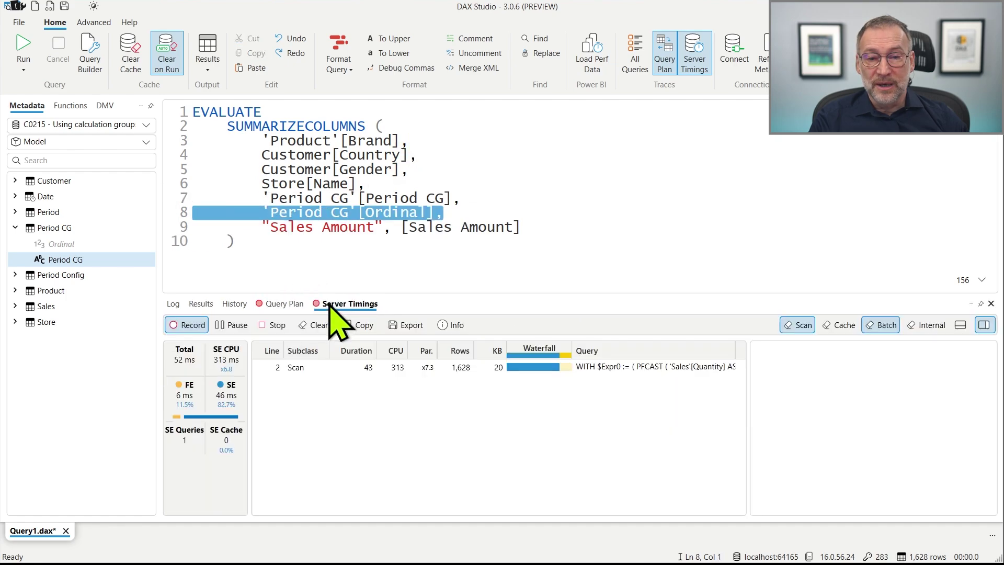
# Step: Switch to the query plan and rerun the query with the Period CG columns
pyautogui.click(287, 305)
pyautogui.click(340, 242)
pyautogui.press('F5')
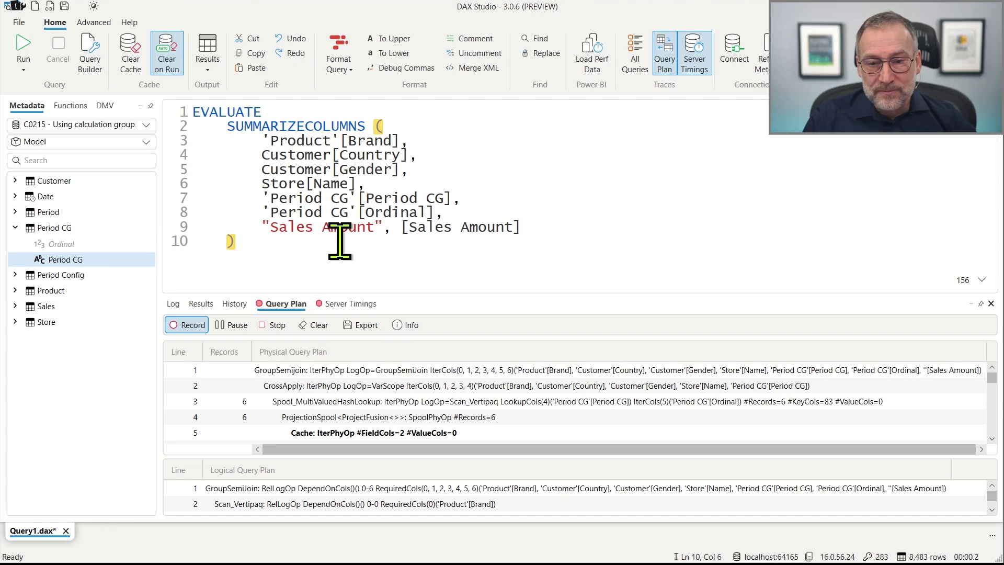
# Step: Enlarge the query plan pane and scroll through the 1,914-line physical plan
pyautogui.moveTo(363, 291); pyautogui.dragTo(351, 210)
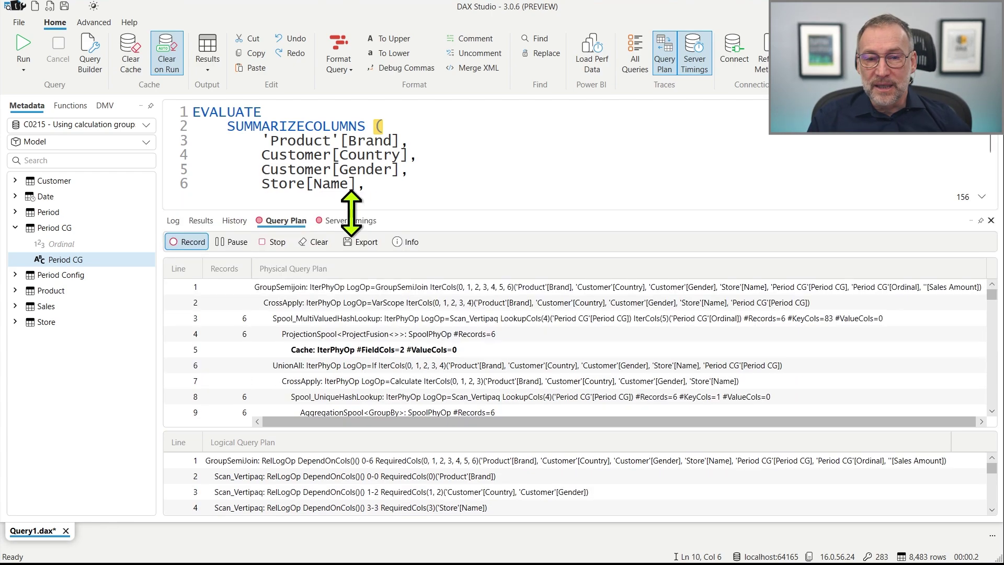
pyautogui.scroll(2, 347, 370)
pyautogui.scroll(-20, 342, 371)
pyautogui.scroll(-1, 953, 347)
pyautogui.moveTo(990, 319); pyautogui.dragTo(990, 402)
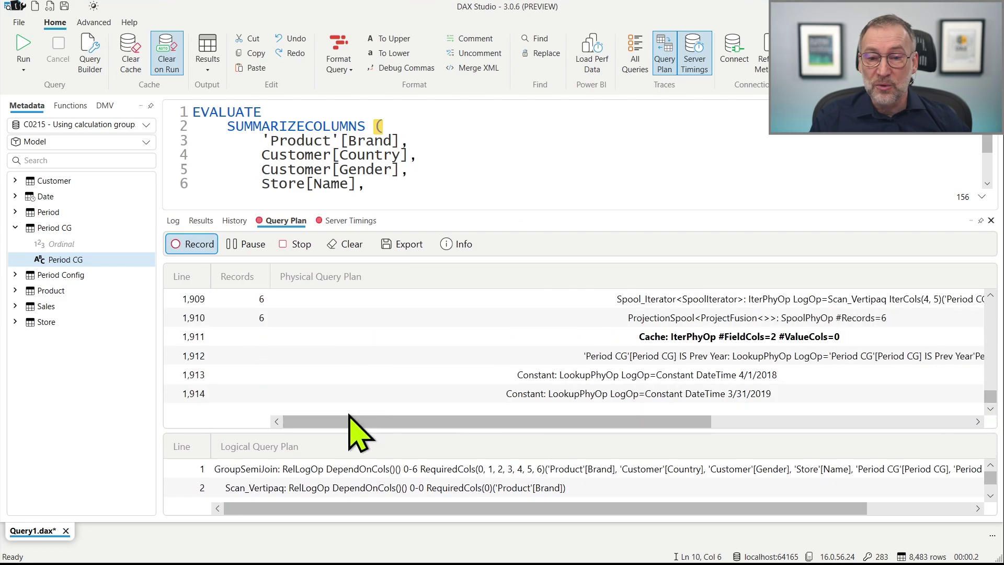
pyautogui.moveTo(991, 398); pyautogui.dragTo(990, 302)
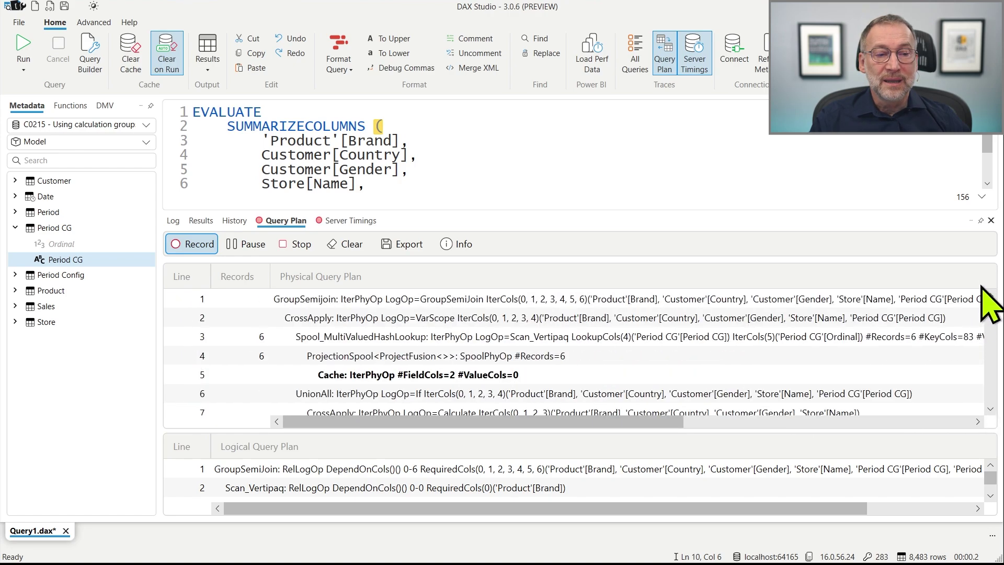
# Step: Show server timings in the horizontal layout, resizing panes to show all scans and details
pyautogui.click(360, 221)
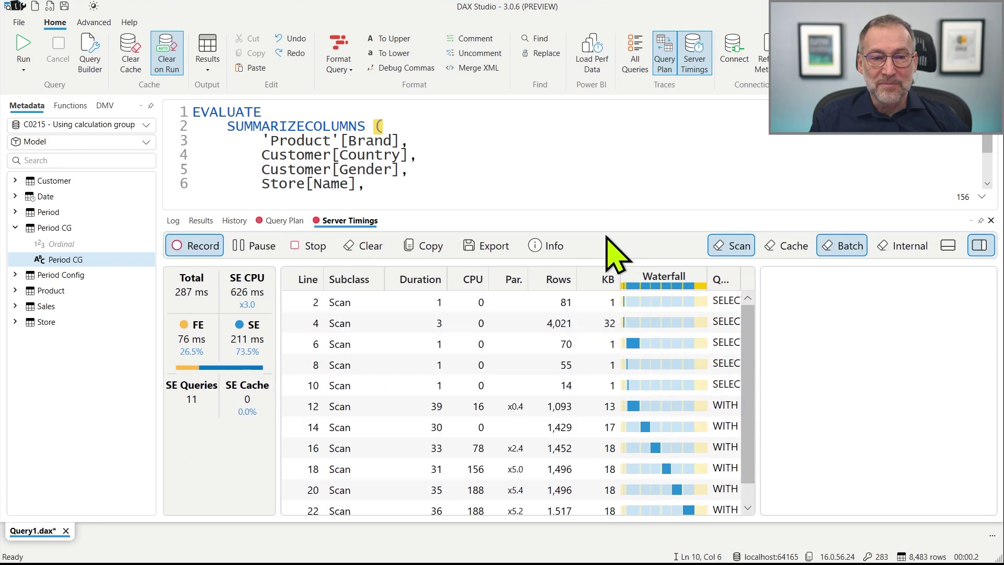
pyautogui.moveTo(605, 211); pyautogui.dragTo(605, 143)
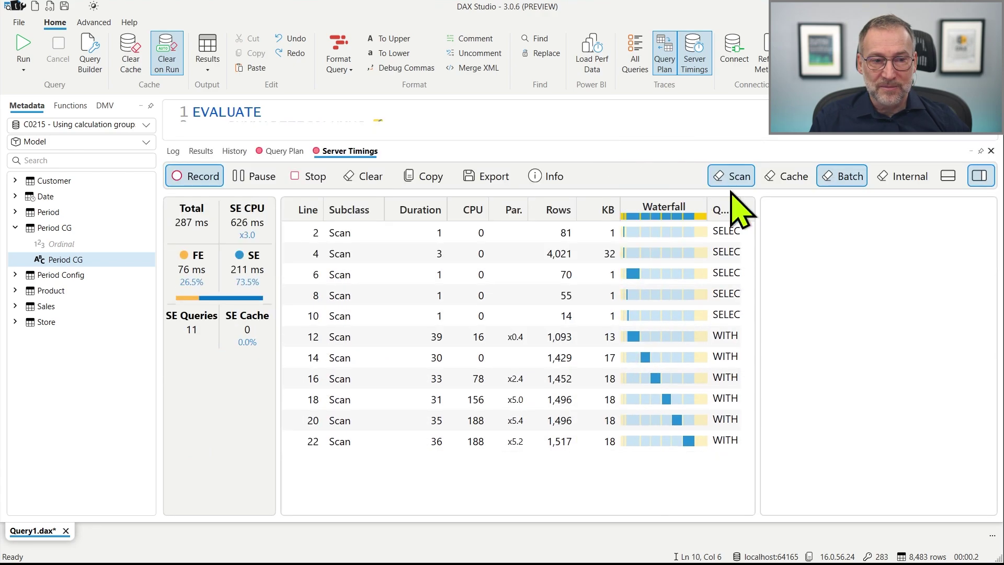
pyautogui.click(948, 176)
pyautogui.moveTo(597, 353); pyautogui.dragTo(594, 464)
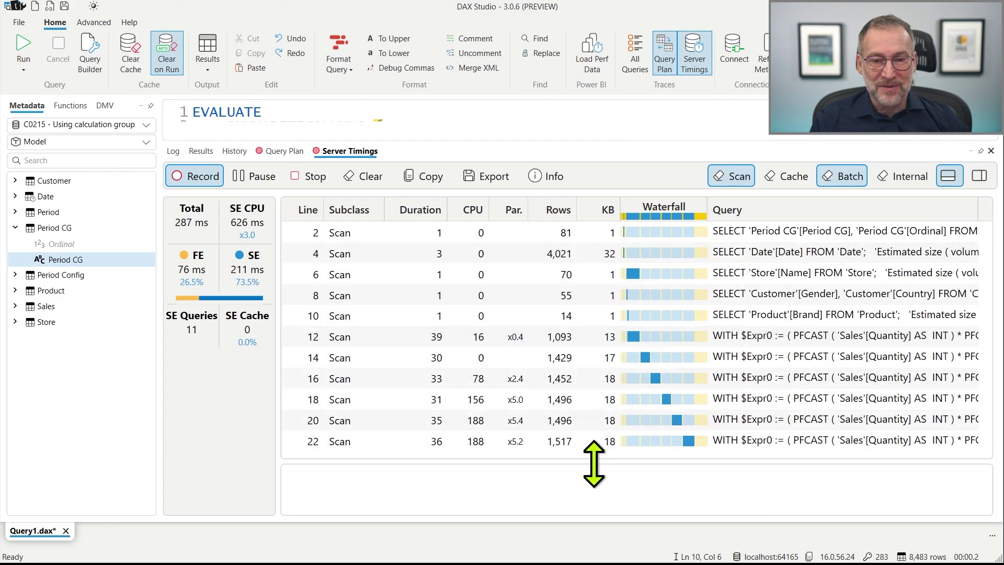
pyautogui.moveTo(475, 139); pyautogui.dragTo(484, 118)
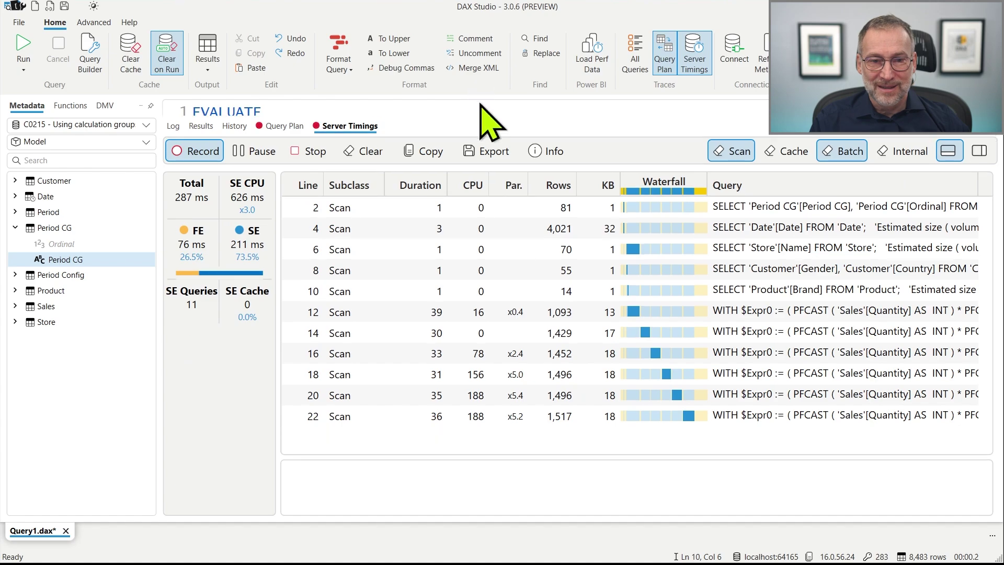
pyautogui.moveTo(474, 457); pyautogui.dragTo(484, 356)
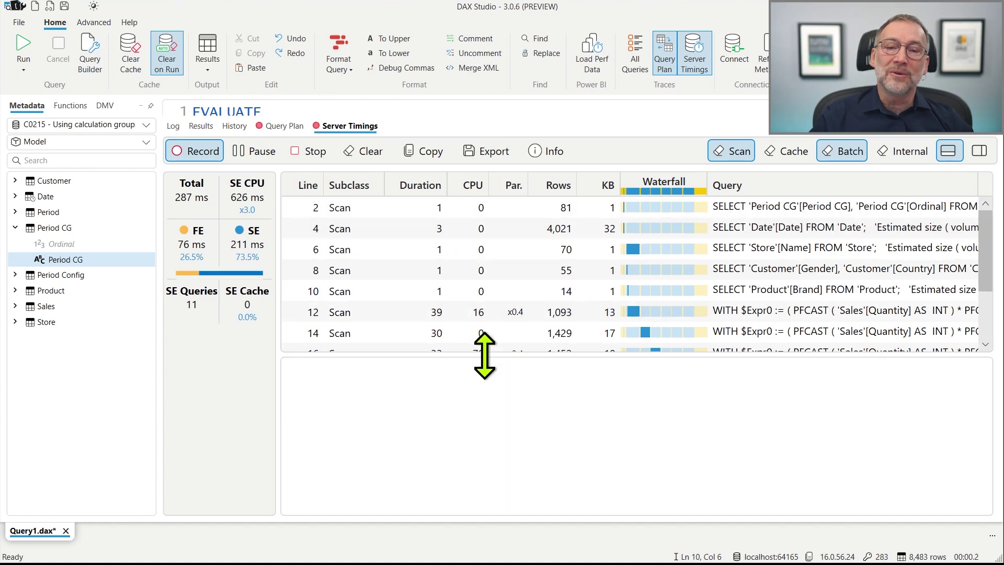
# Step: Read the SQL of the Period CG, Date, Store, Customer and Product Brand scans
pyautogui.click(479, 207)
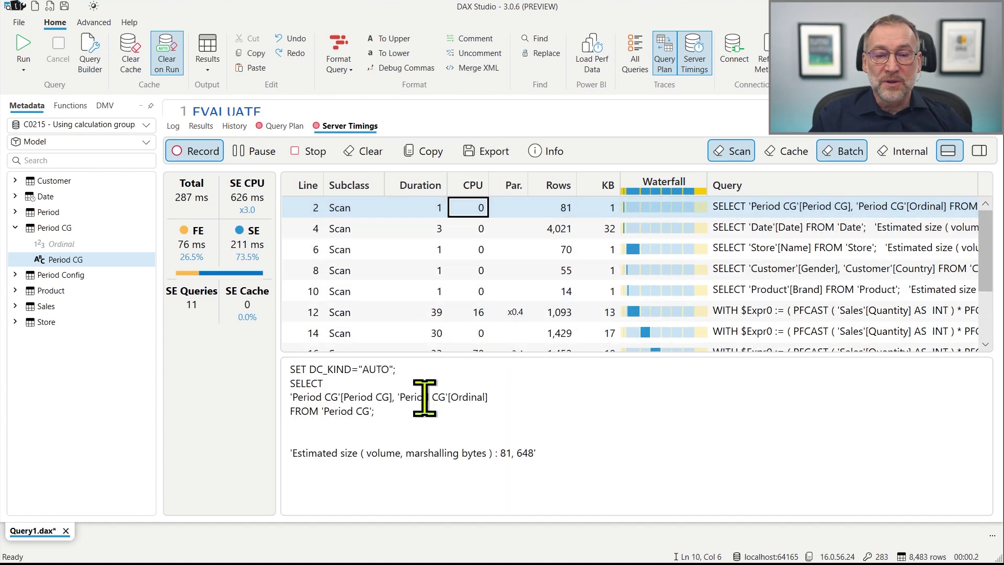
pyautogui.click(553, 229)
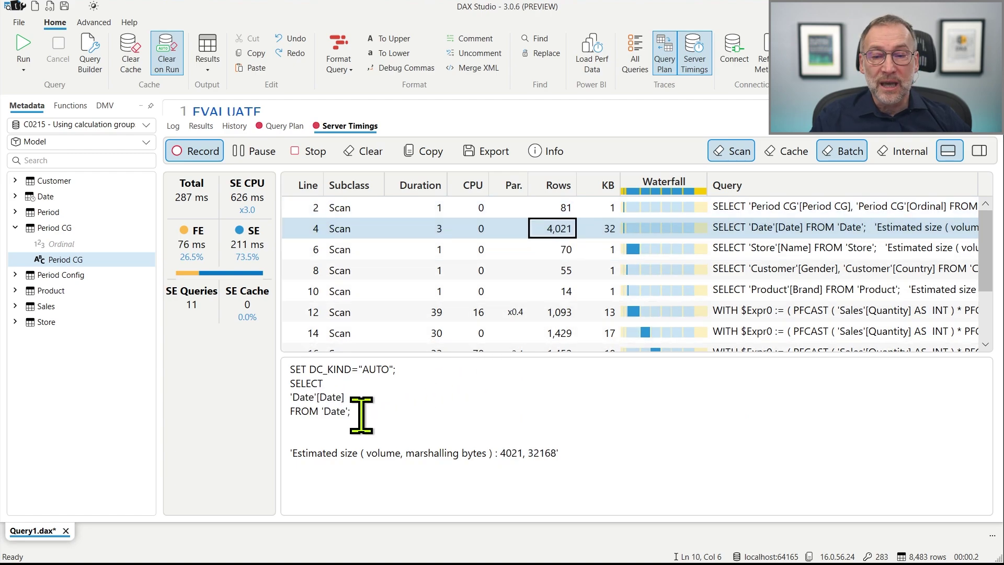
pyautogui.moveTo(375, 414); pyautogui.dragTo(288, 372)
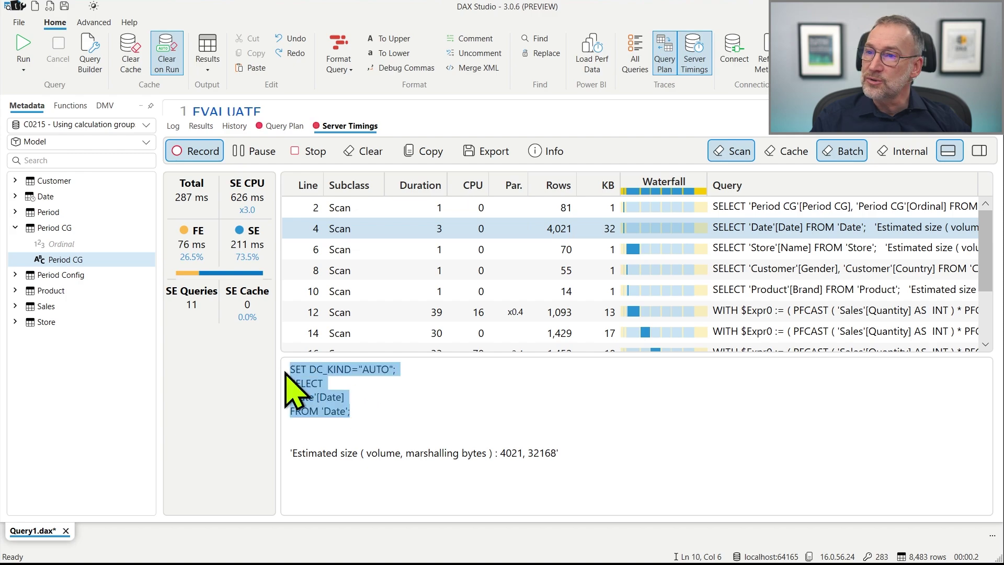
pyautogui.click(417, 256)
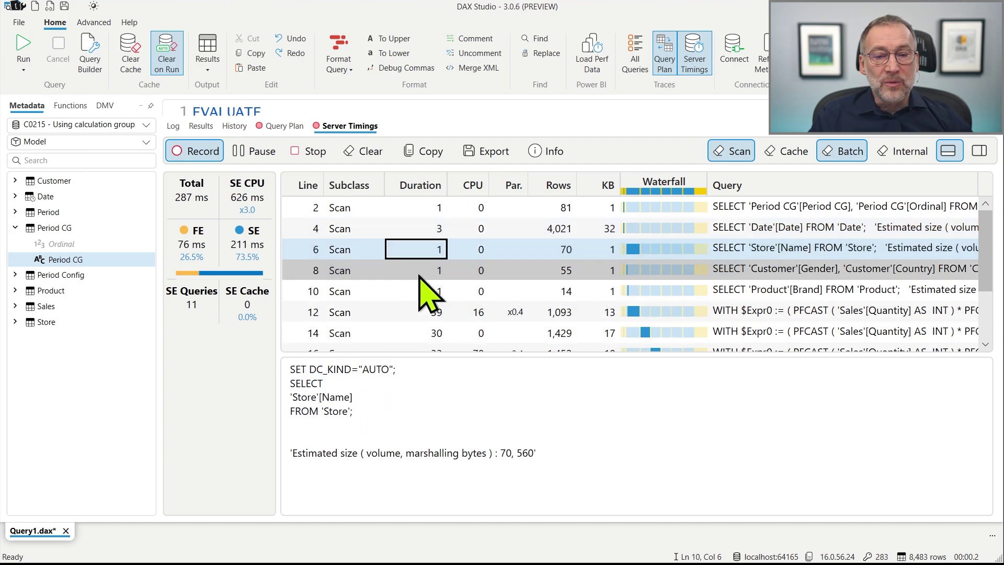
pyautogui.click(547, 272)
pyautogui.click(485, 293)
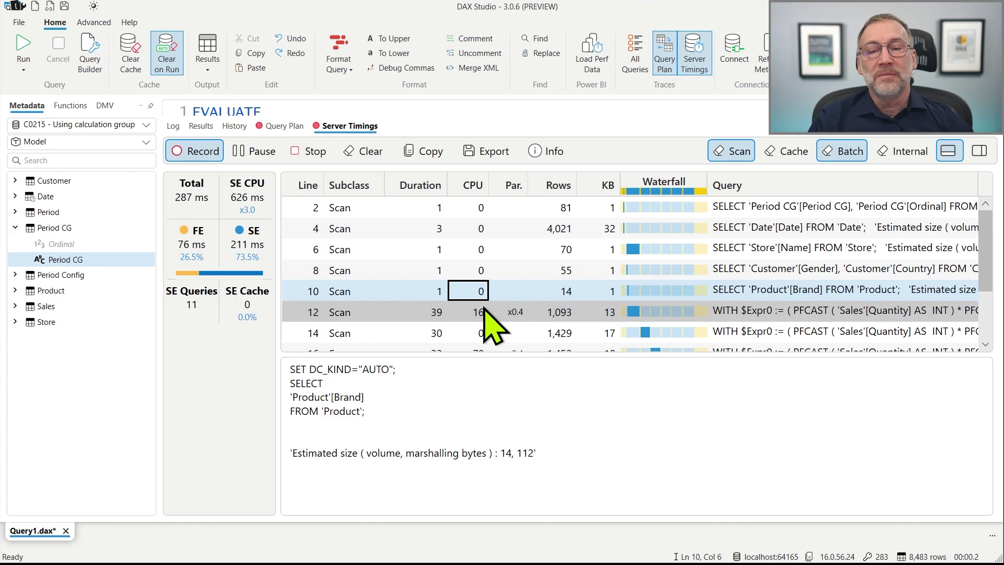
# Step: Inspect the first Sales scan's SQL, highlighting its sales expression and WHERE-clause date filter
pyautogui.click(483, 312)
pyautogui.scroll(-1, 572, 346)
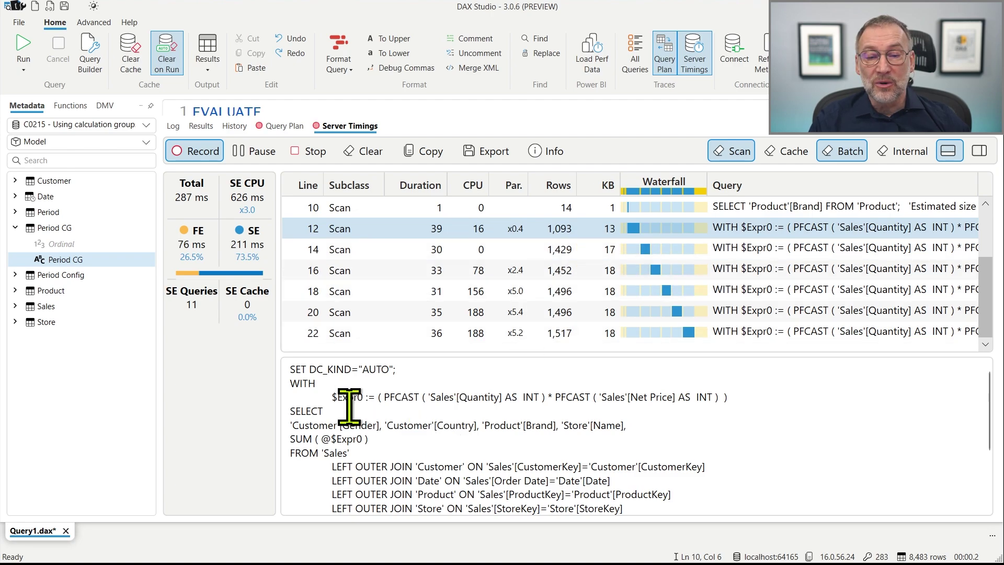
pyautogui.moveTo(330, 398); pyautogui.dragTo(370, 421)
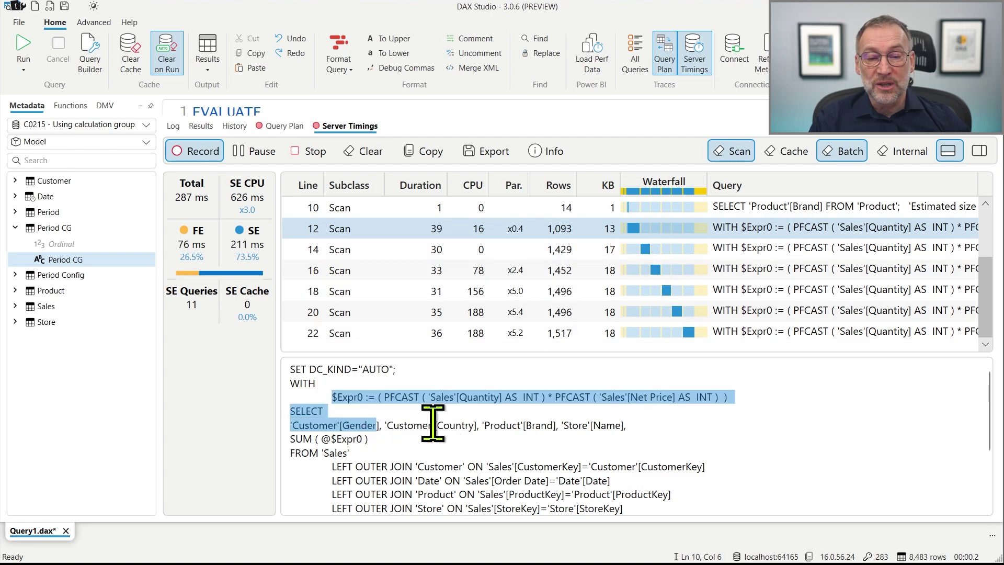
pyautogui.click(386, 437)
pyautogui.scroll(-3, 501, 436)
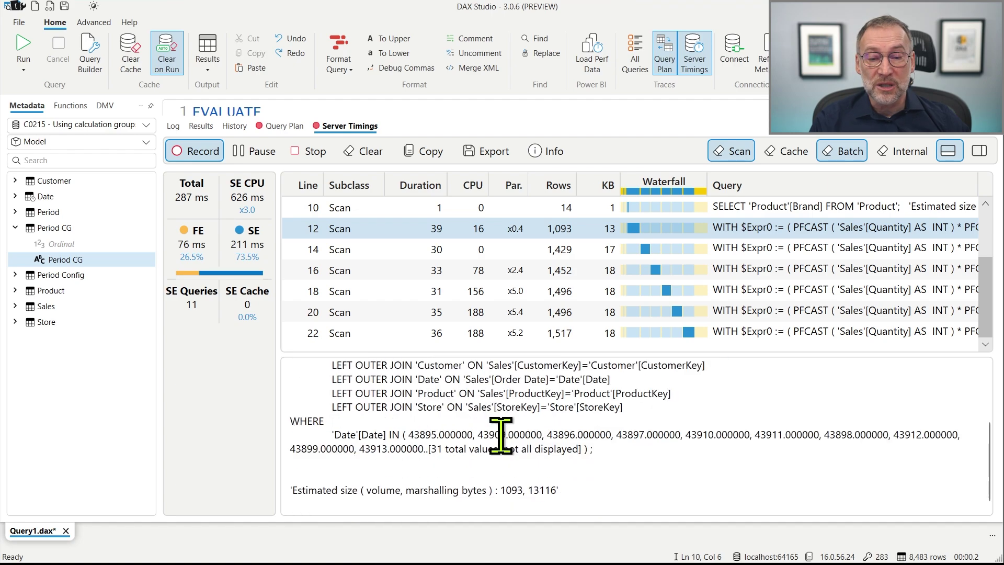
pyautogui.moveTo(593, 449); pyautogui.dragTo(291, 433)
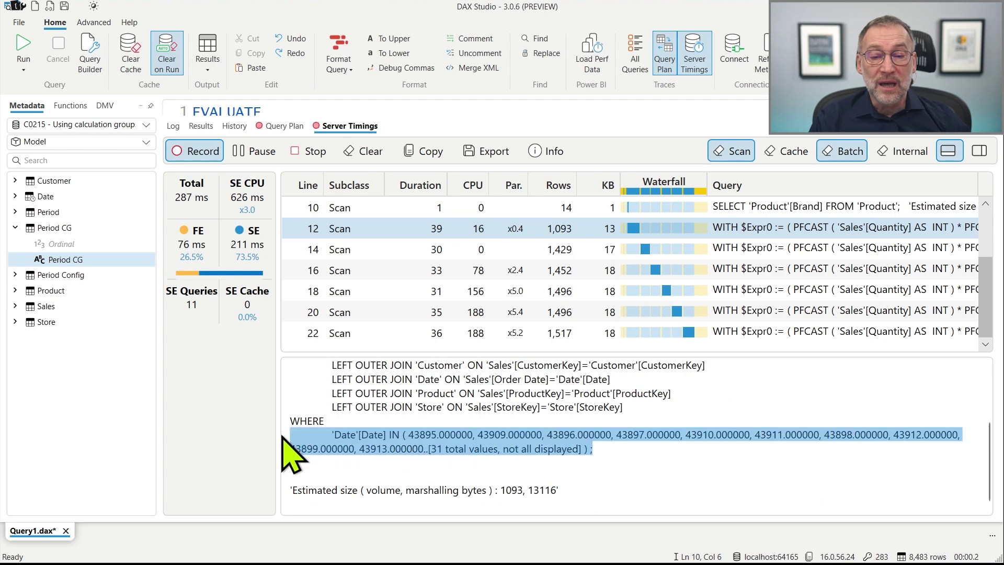
pyautogui.click(535, 451)
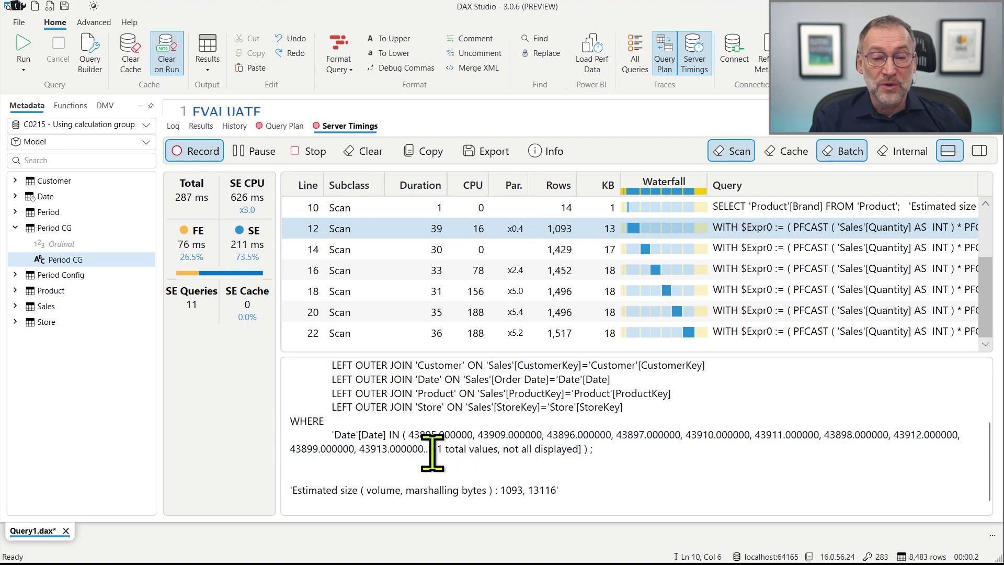
pyautogui.moveTo(434, 451); pyautogui.dragTo(567, 449)
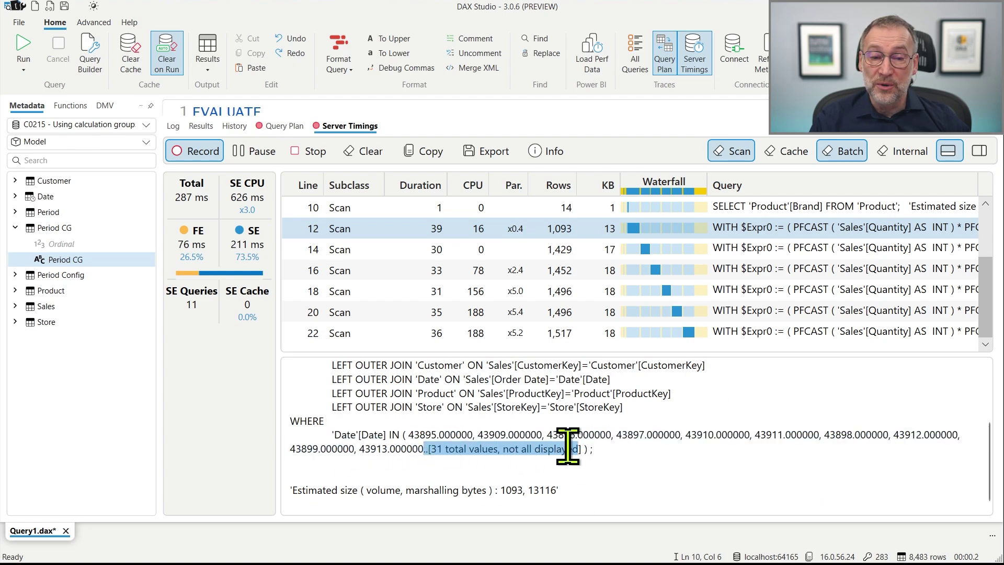
# Step: Compare filtered-date counts in the later Sales scans, up to row 20 with 366 dates
pyautogui.click(521, 259)
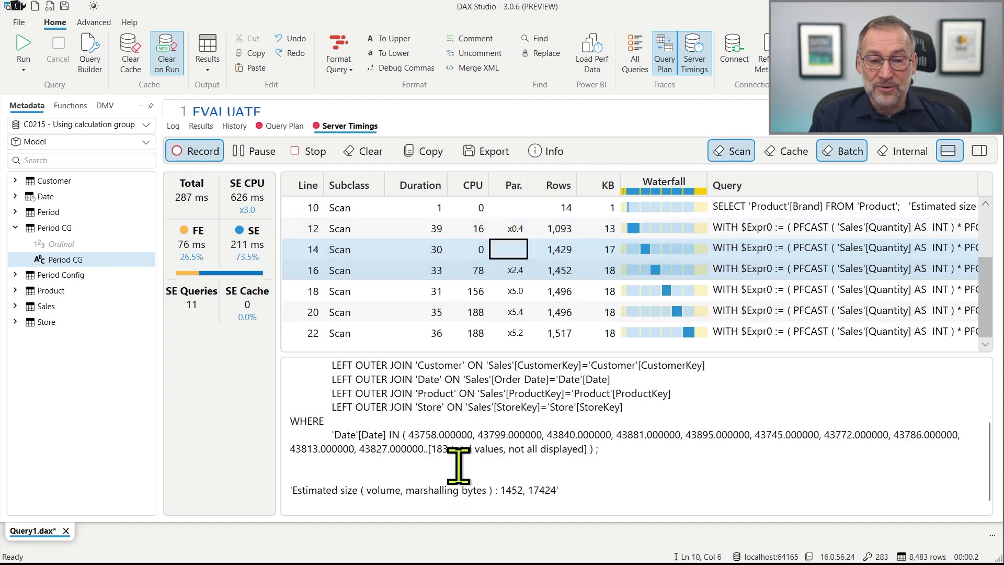
pyautogui.moveTo(425, 449); pyautogui.dragTo(444, 449)
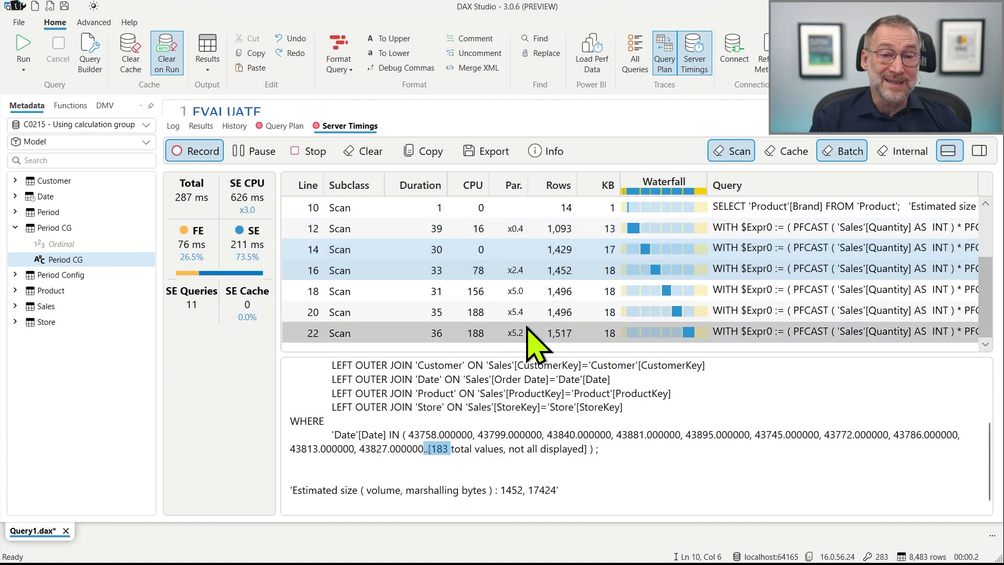
pyautogui.click(510, 292)
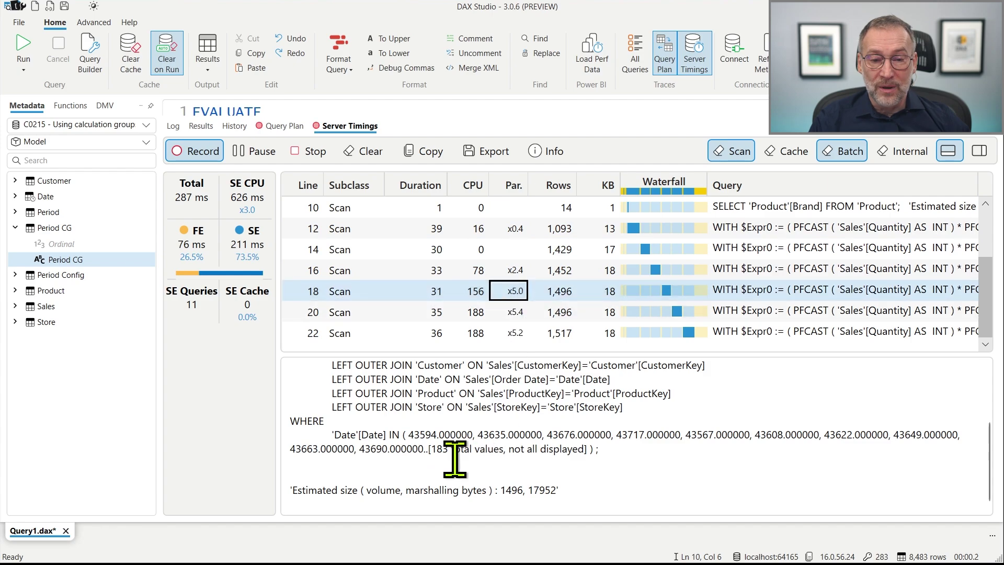
pyautogui.moveTo(424, 449); pyautogui.dragTo(451, 449)
pyautogui.click(484, 319)
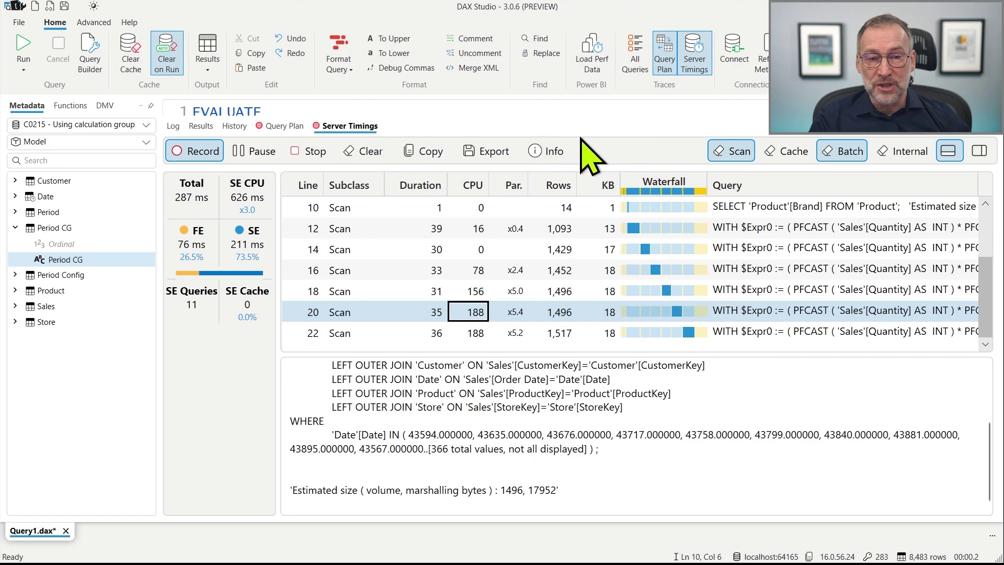
pyautogui.moveTo(604, 117); pyautogui.dragTo(601, 316)
# Step: Replace the two 'Period CG' grouping lines with Period[Period]
pyautogui.click(387, 212)
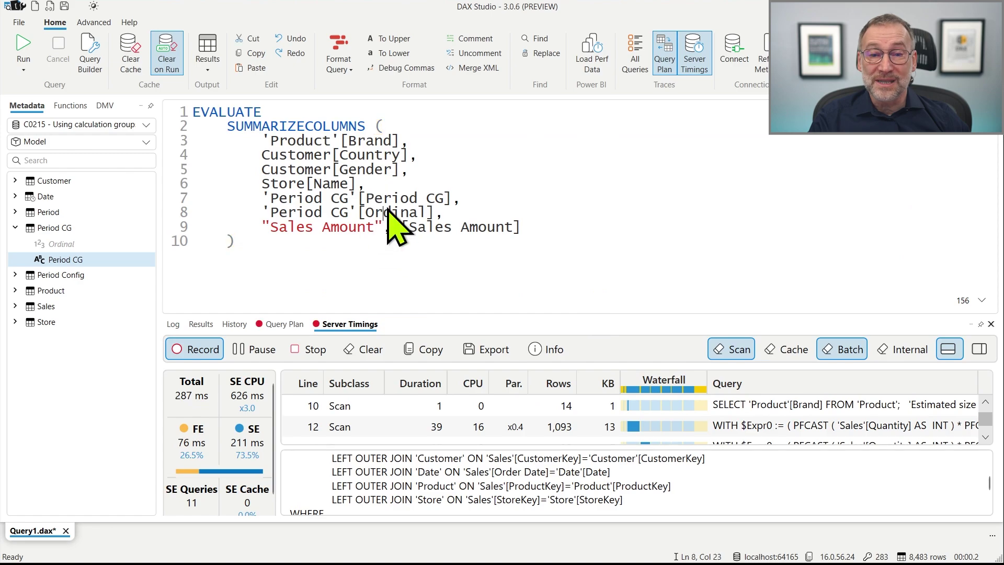
pyautogui.press('Up')
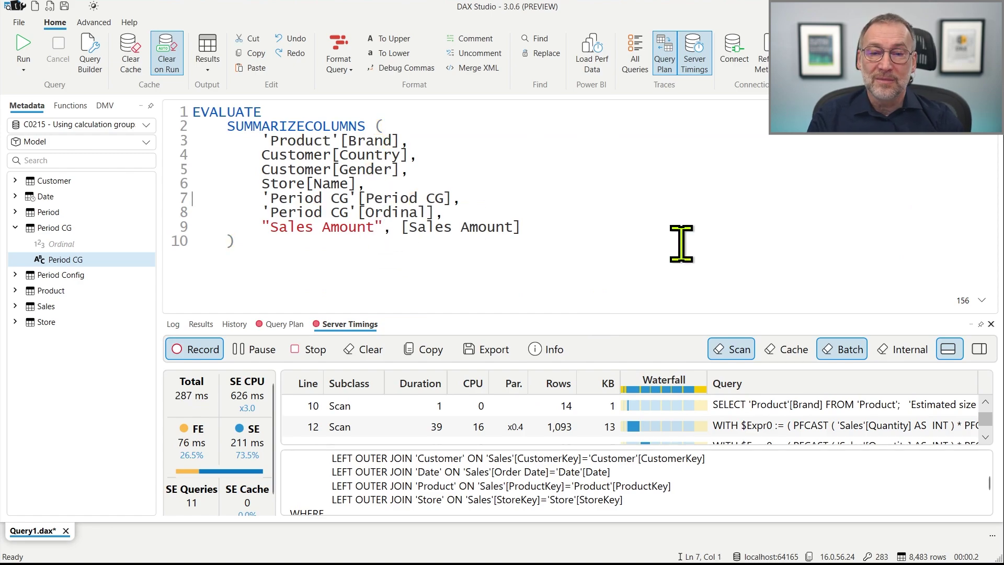
pyautogui.hotkey('shift', 'Down')
pyautogui.hotkey('shift', 'Down')
pyautogui.press('Delete')
pyautogui.press('Return')
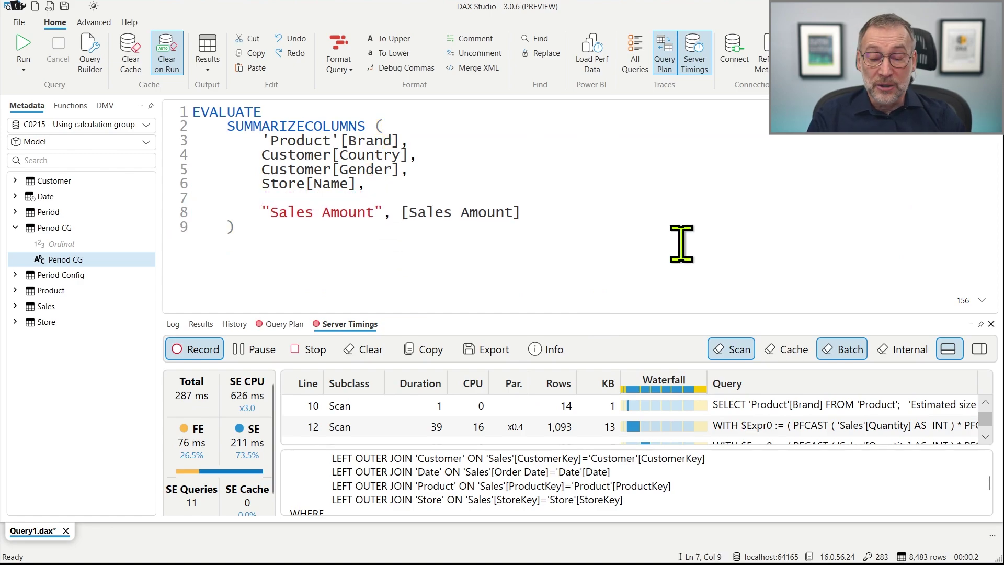
pyautogui.write('Per')
pyautogui.press('Tab')
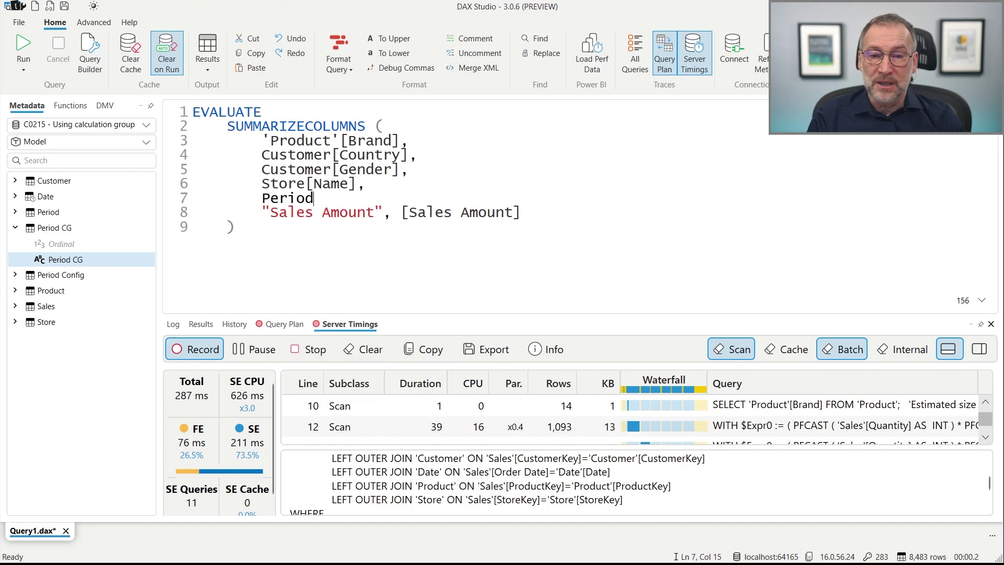
pyautogui.write('[')
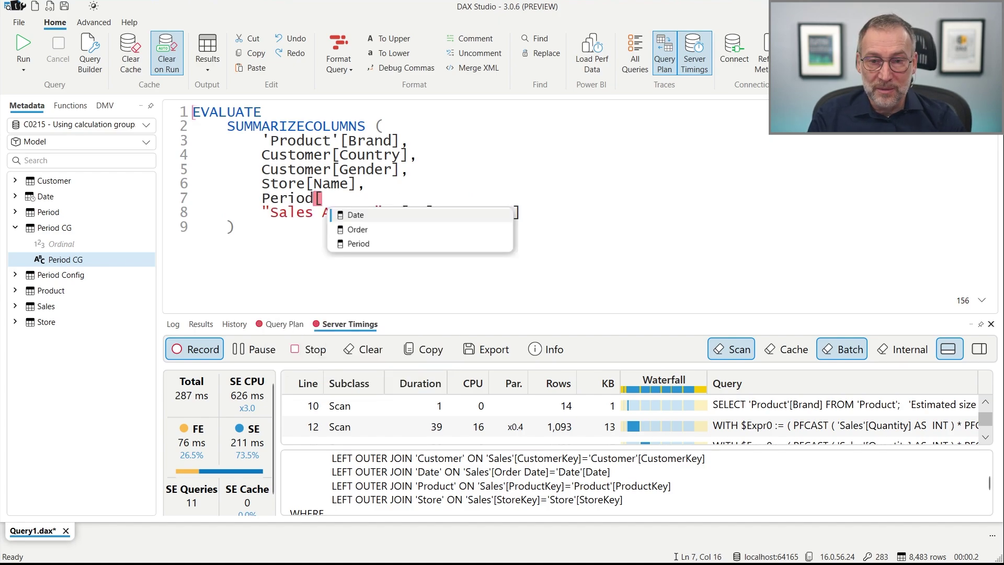
pyautogui.write('Pe')
pyautogui.press('Tab')
pyautogui.write(',')
pyautogui.press('Return')
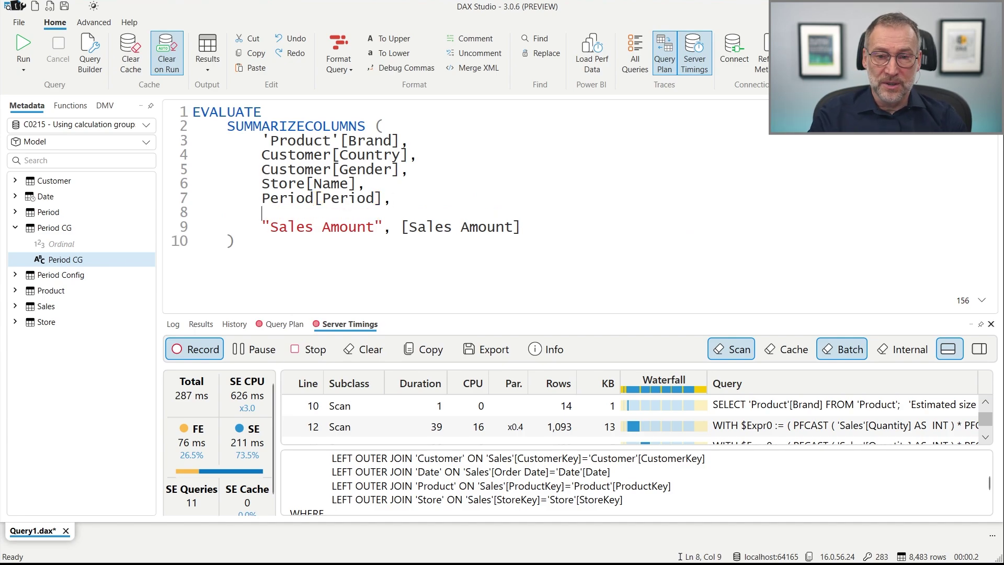
# Step: Add Period[Order] as a grouping column and run the query
pyautogui.write('Perio')
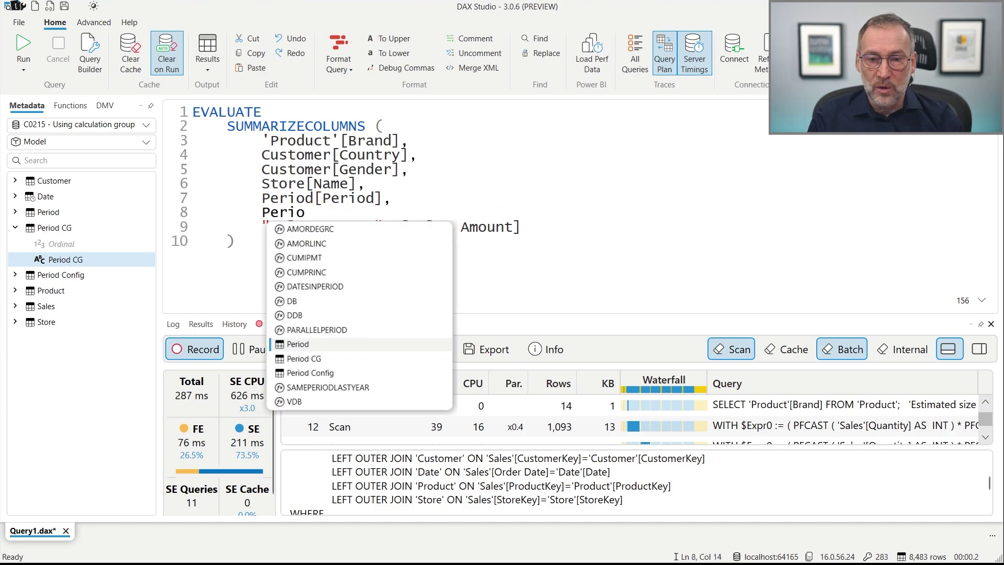
pyautogui.press('Tab')
pyautogui.write('[')
pyautogui.press('Down')
pyautogui.press('Tab')
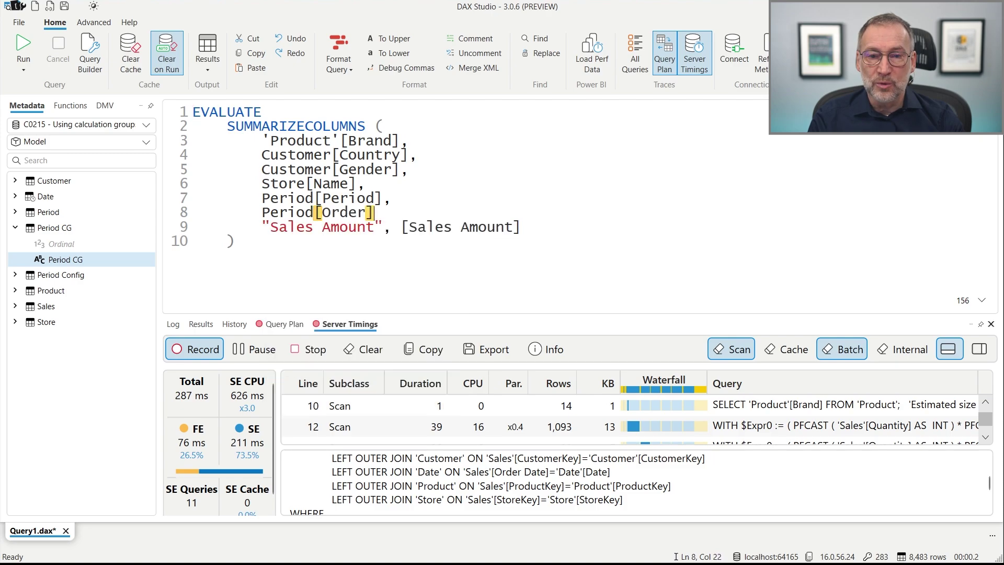
pyautogui.click(775, 267)
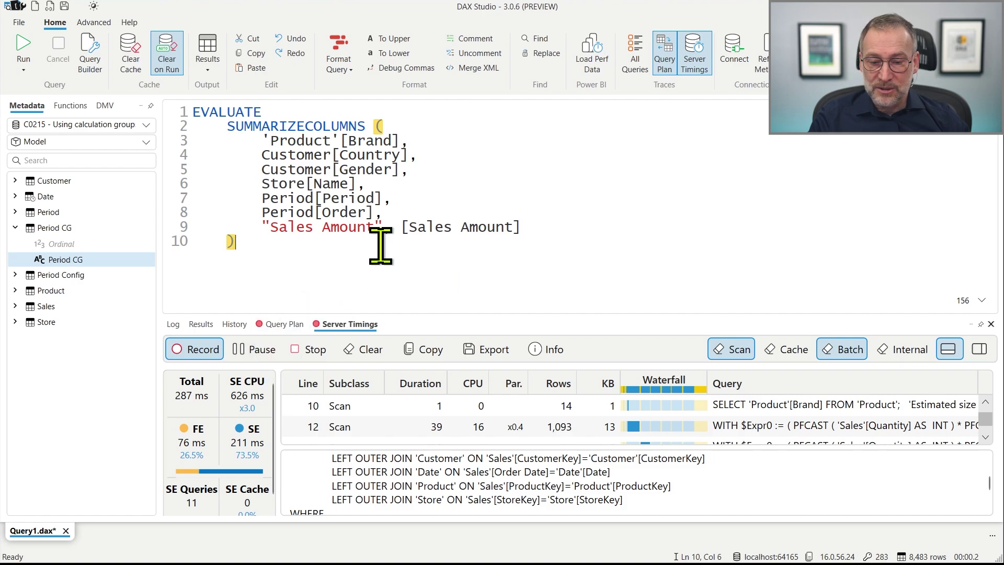
pyautogui.press('F5')
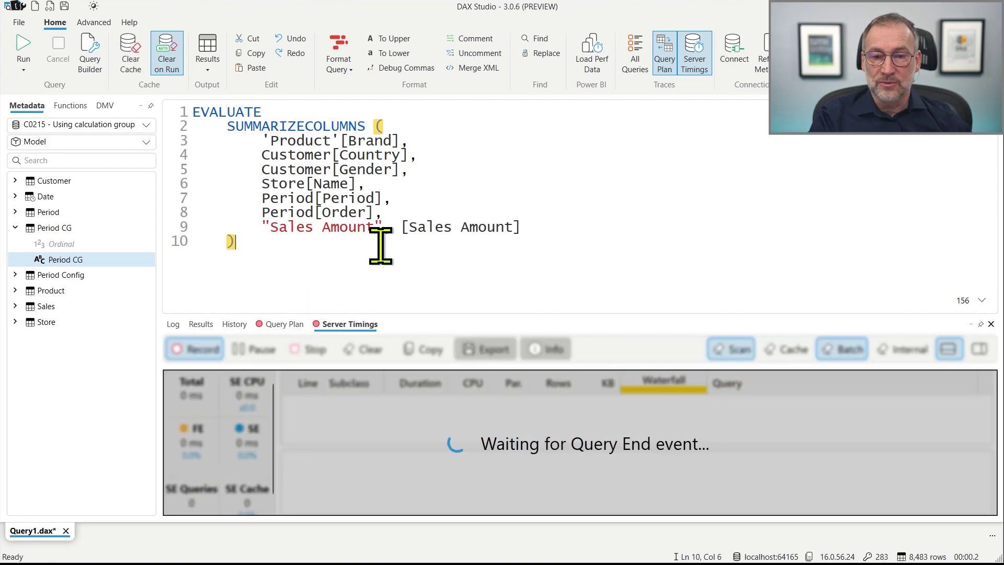
# Step: Review the enlarged query plan, then the server timings showing 250 ms across four SE queries
pyautogui.click(269, 328)
pyautogui.moveTo(307, 314); pyautogui.dragTo(312, 267)
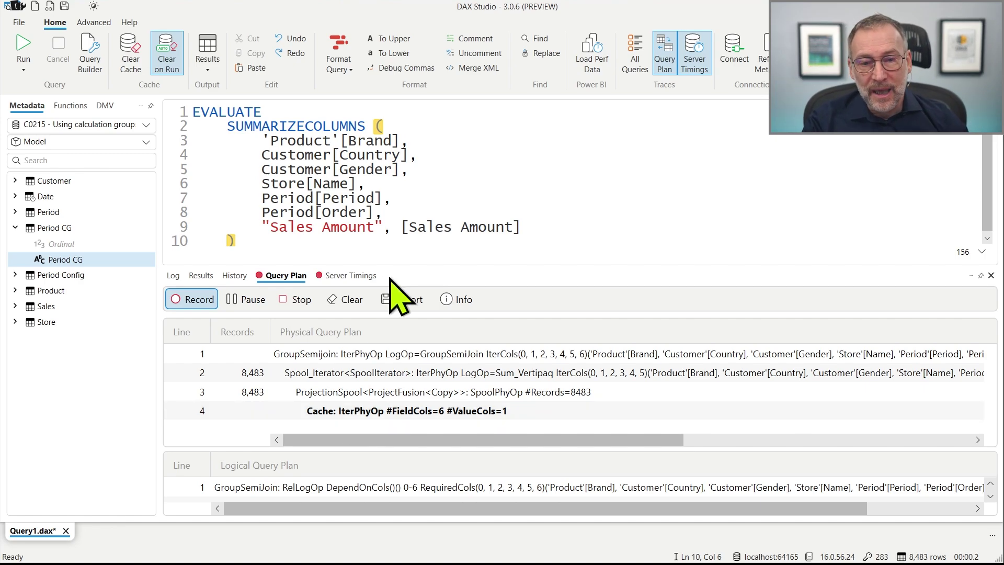
pyautogui.click(354, 276)
pyautogui.moveTo(354, 255); pyautogui.dragTo(347, 155)
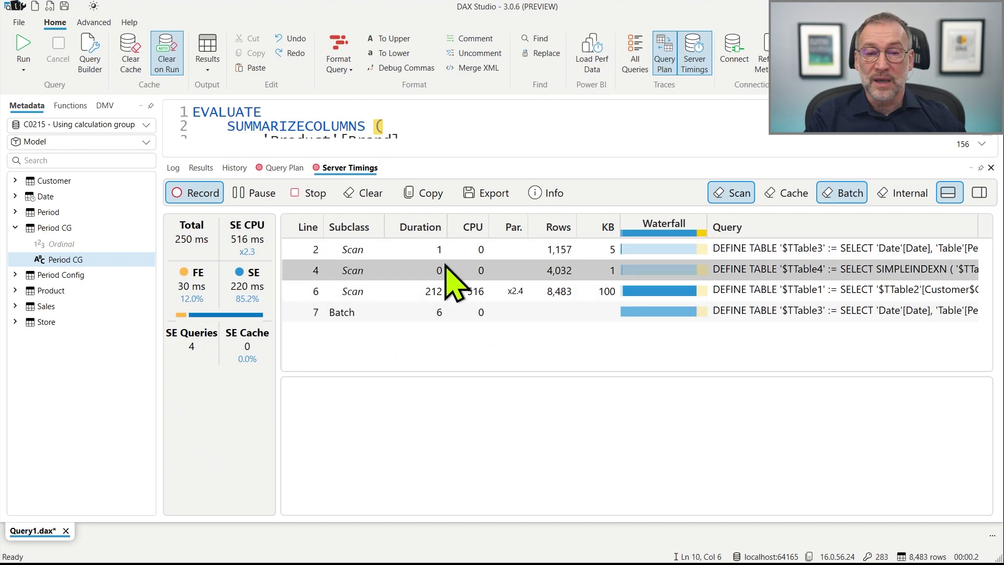
# Step: Select the Batch storage engine query text, then start a new Query2 document awaiting connection
pyautogui.click(360, 316)
pyautogui.moveTo(372, 373); pyautogui.dragTo(384, 285)
pyautogui.hotkey('ctrl', 'a')
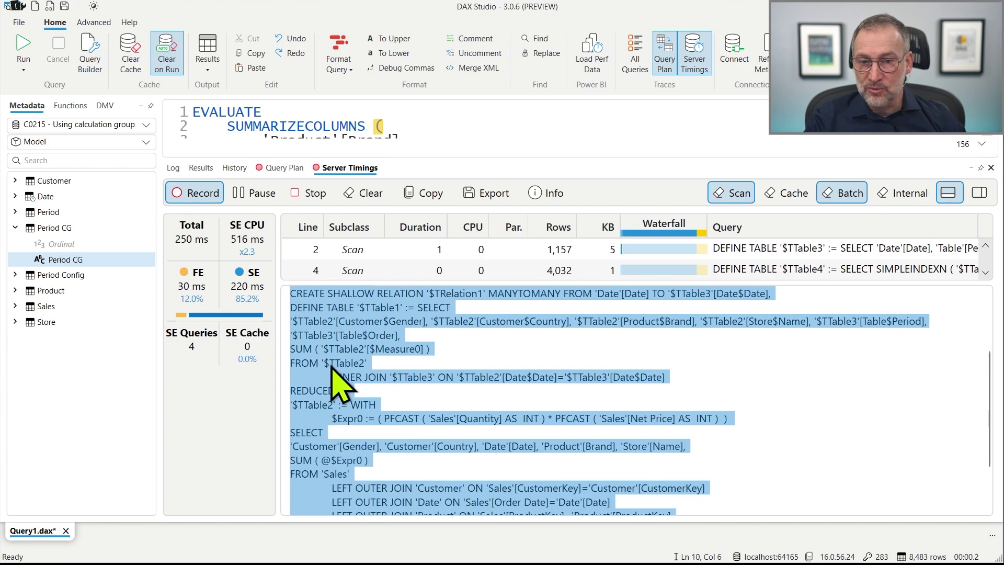
pyautogui.click(420, 352)
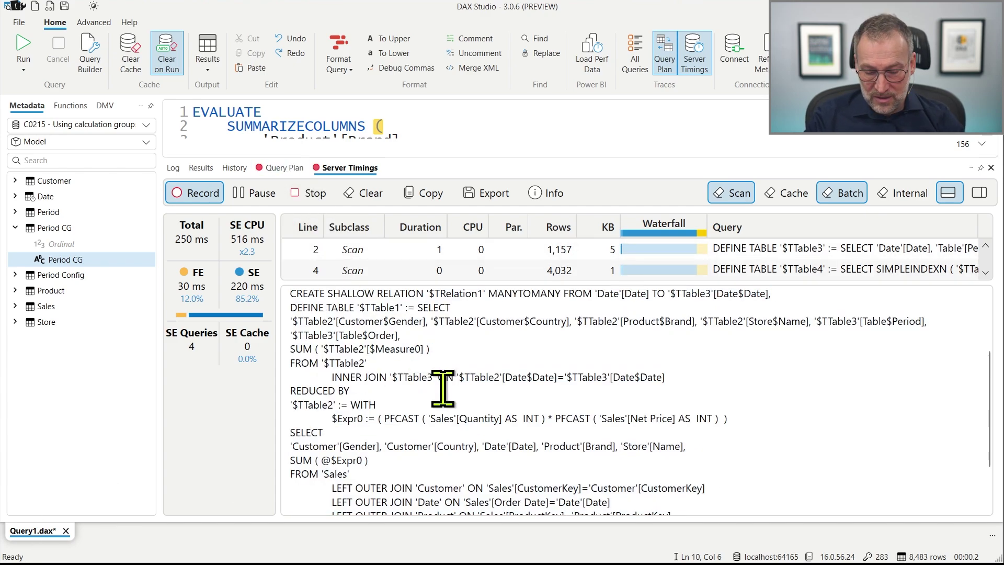
pyautogui.hotkey('ctrl', 'n')
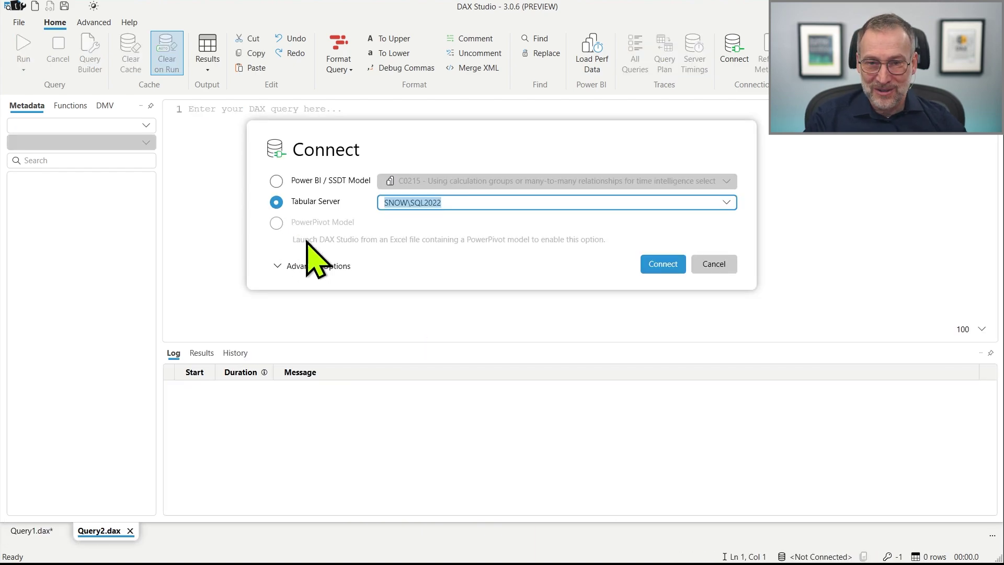
# Step: Connect the new query to the Power BI / SSDT model and paste in the batch storage engine query
pyautogui.click(321, 180)
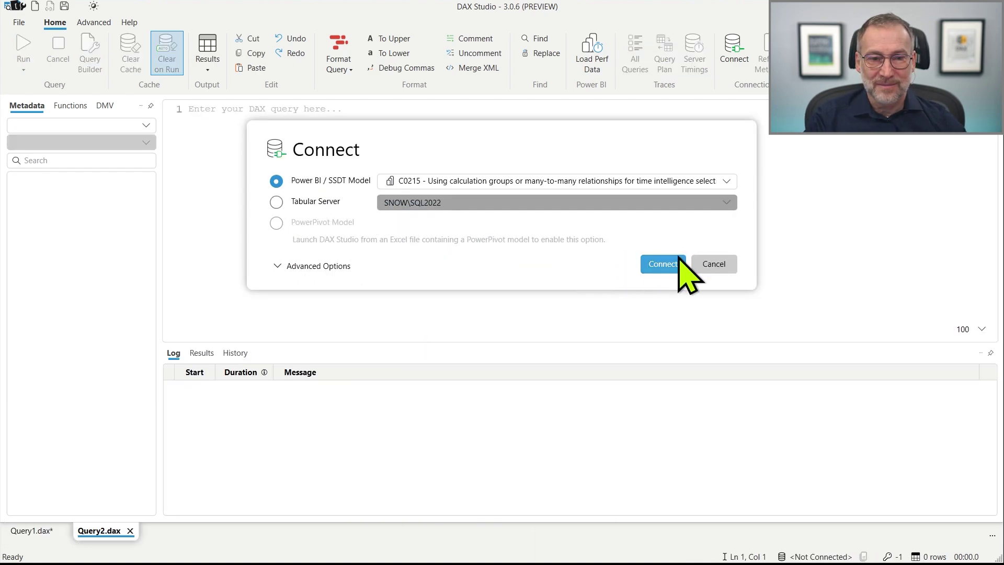
pyautogui.click(679, 262)
pyautogui.hotkey('ctrl', 'v')
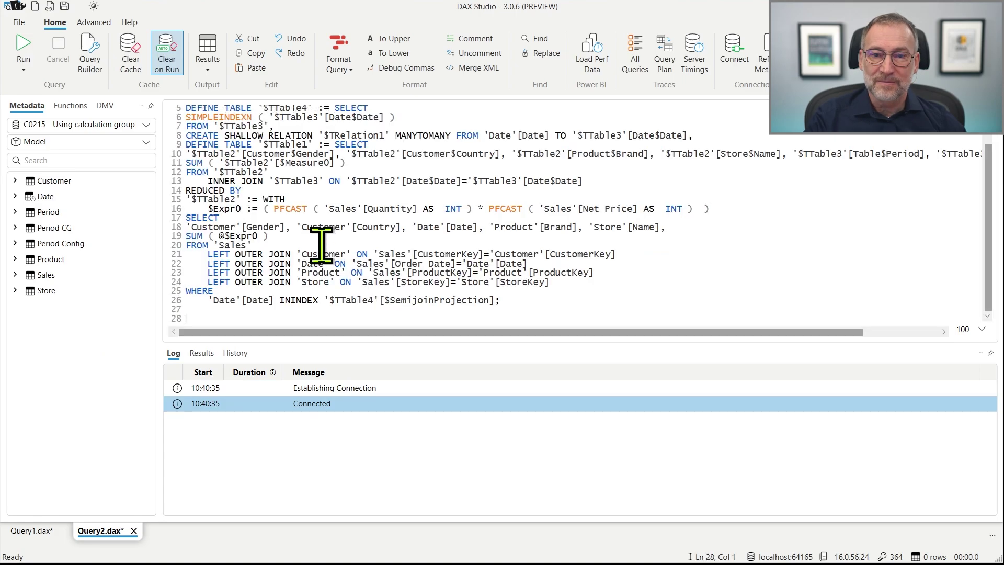
pyautogui.moveTo(442, 341); pyautogui.dragTo(428, 481)
pyautogui.scroll(8, 291, 246)
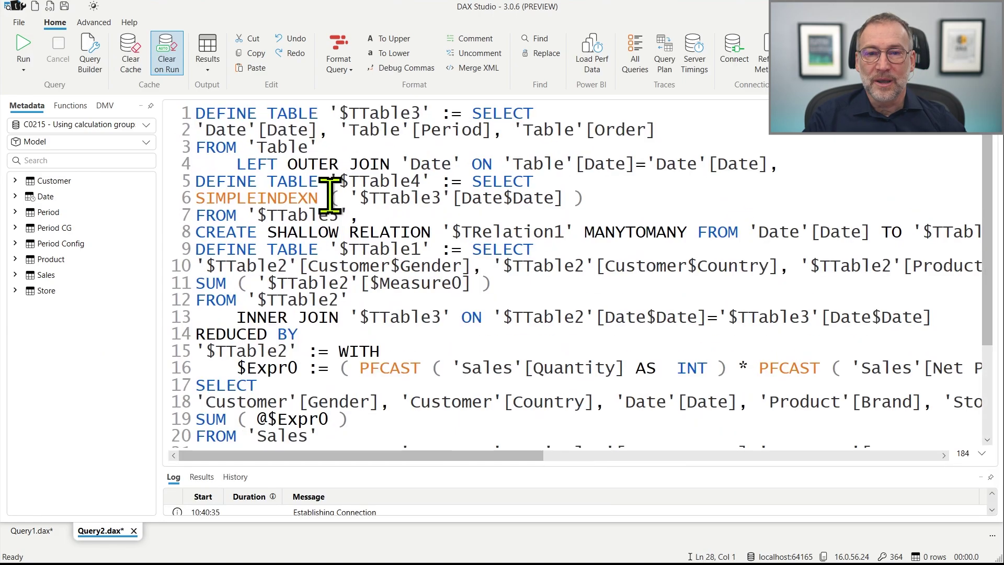
# Step: Highlight the $TTable3 definition and the SIMPLEINDEXN expression on line 6 to explain them
pyautogui.click(383, 149)
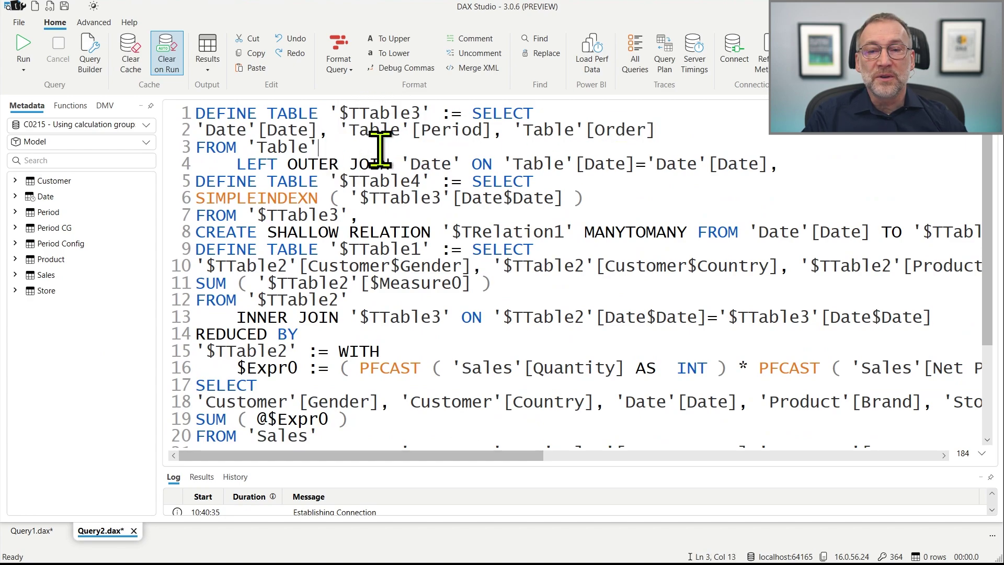
pyautogui.moveTo(691, 131); pyautogui.dragTo(197, 113)
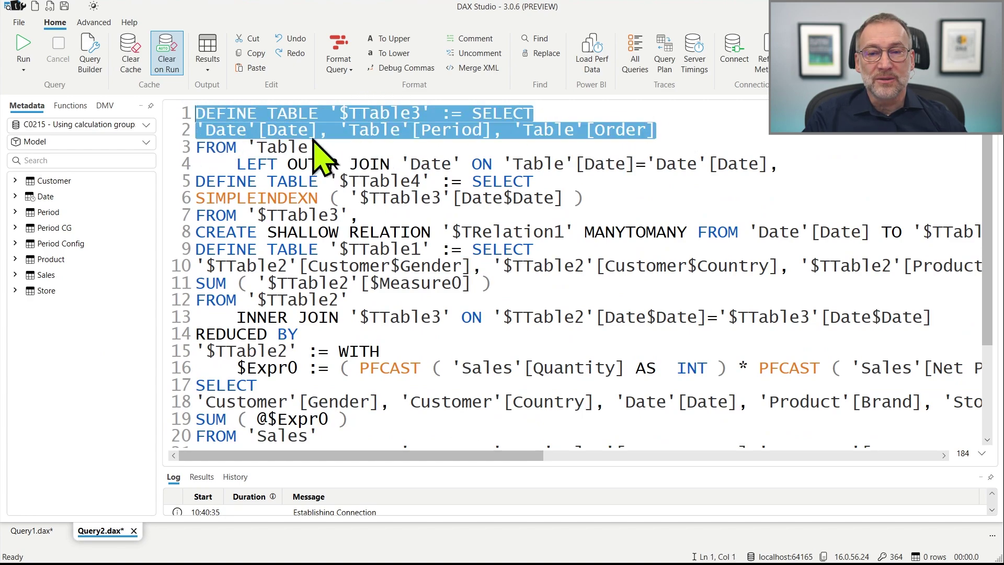
pyautogui.click(449, 186)
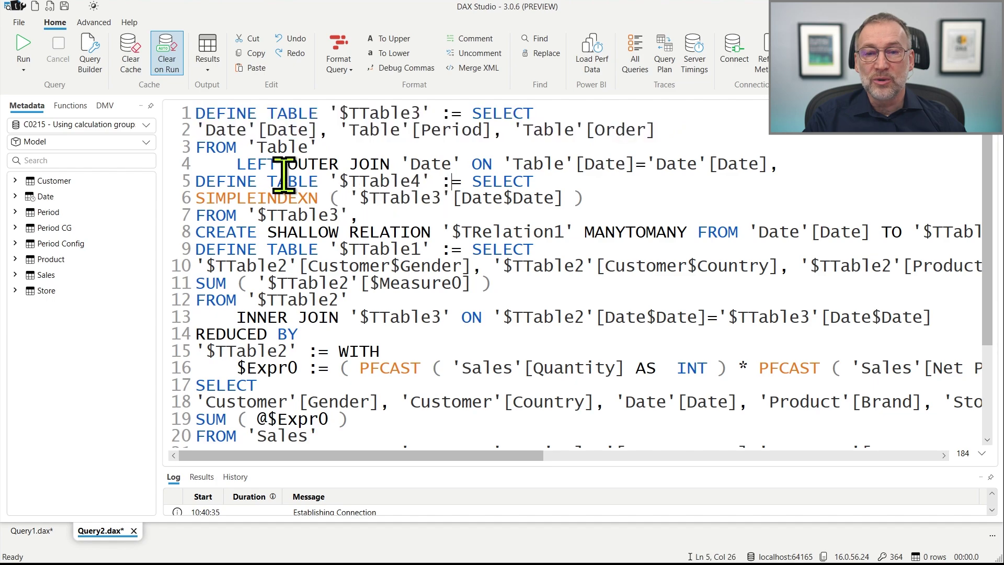
pyautogui.moveTo(620, 205); pyautogui.dragTo(174, 203)
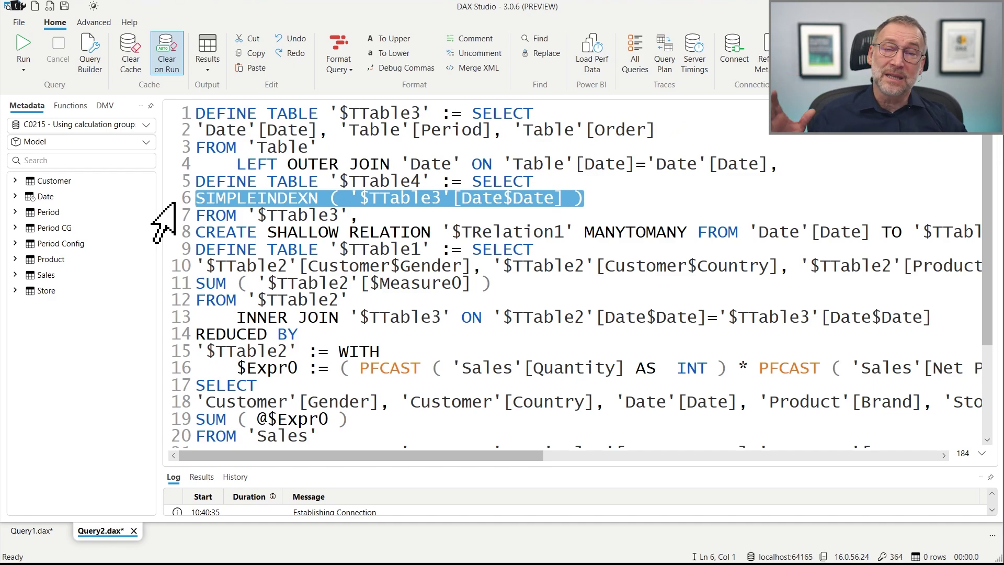
pyautogui.click(386, 285)
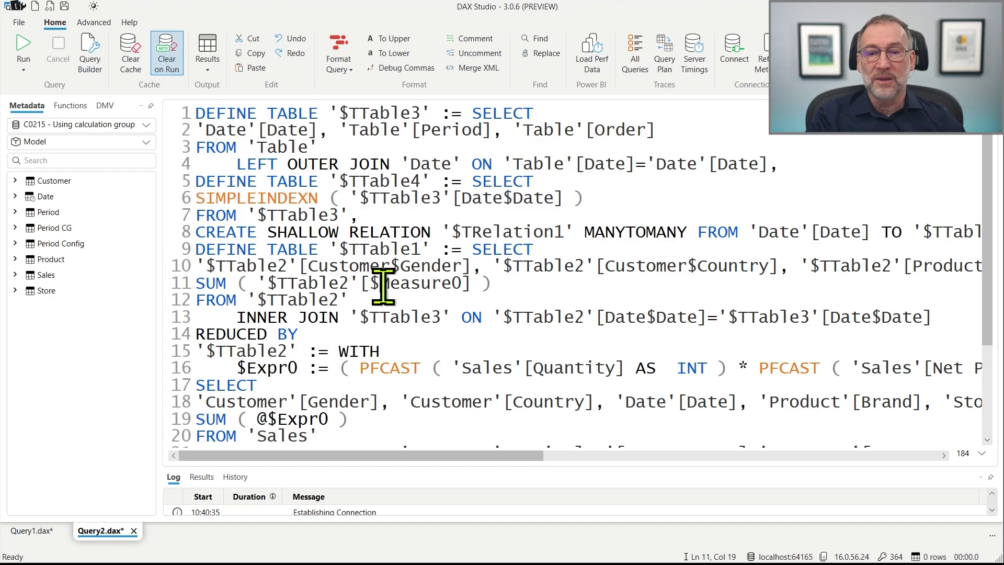
pyautogui.moveTo(267, 232); pyautogui.dragTo(421, 232)
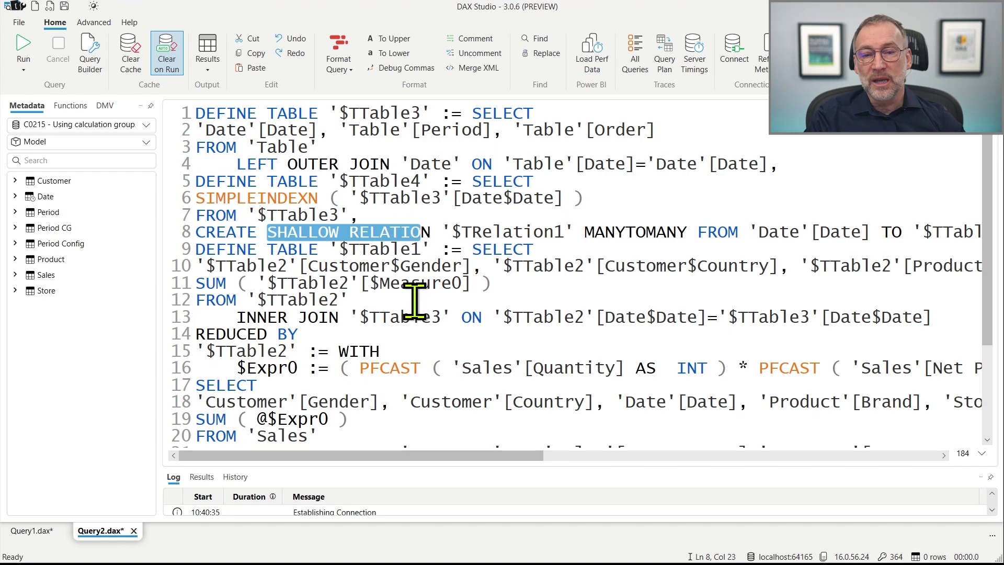
# Step: Highlight the $TTable1 query on lines 9–26, then return to the Query1 document
pyautogui.scroll(-2, 414, 301)
pyautogui.scroll(-1, 414, 301)
pyautogui.moveTo(359, 184); pyautogui.dragTo(385, 406)
pyautogui.click(352, 248)
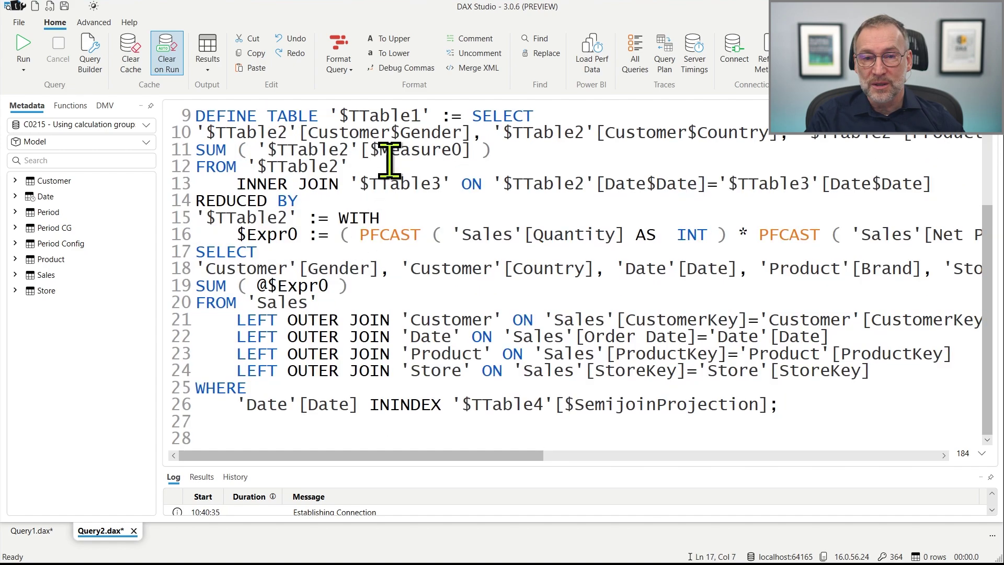
pyautogui.moveTo(471, 111); pyautogui.dragTo(824, 445)
pyautogui.click(840, 410)
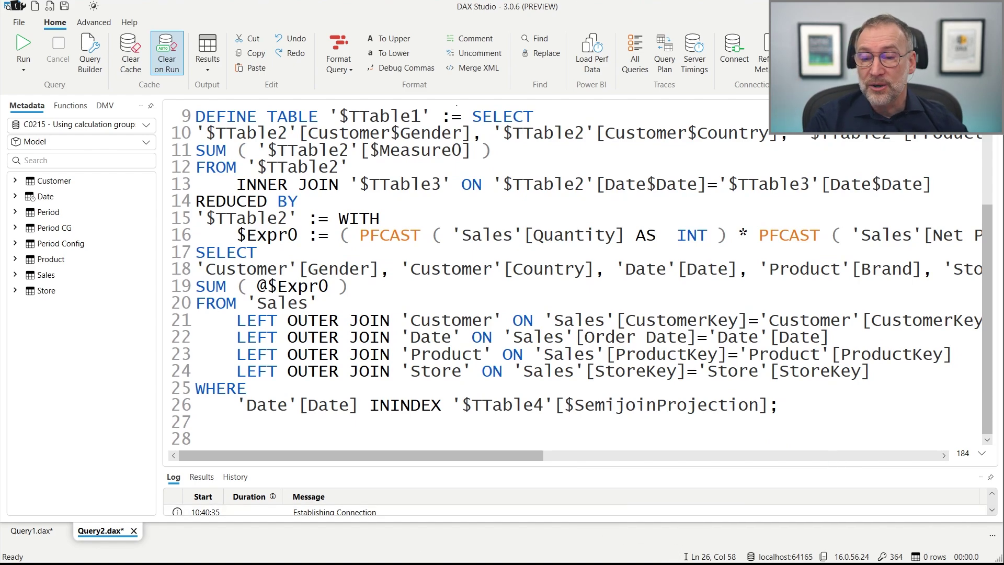
pyautogui.click(29, 542)
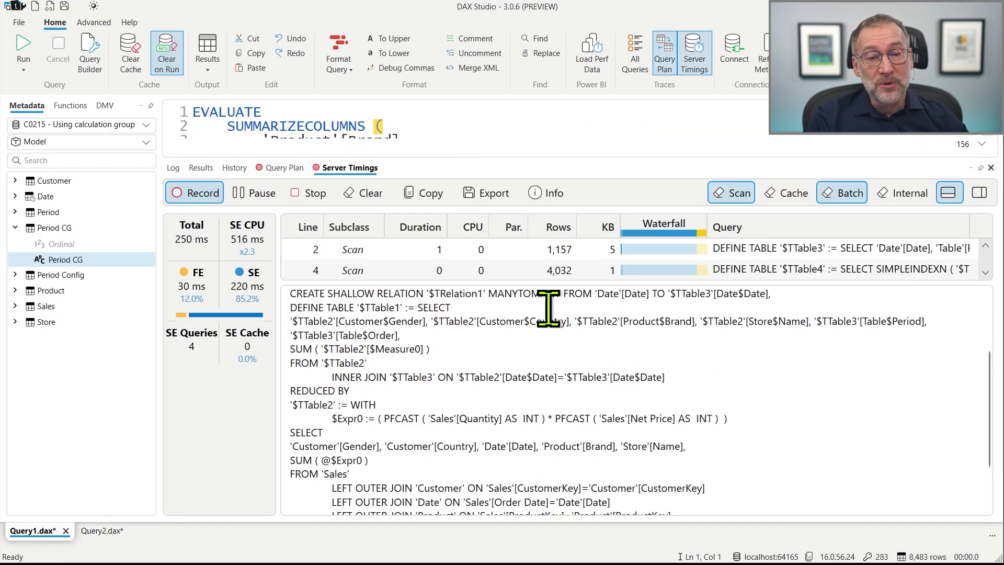
# Step: Enlarge the server timings grid so all four timing rows are visible
pyautogui.moveTo(564, 283); pyautogui.dragTo(558, 413)
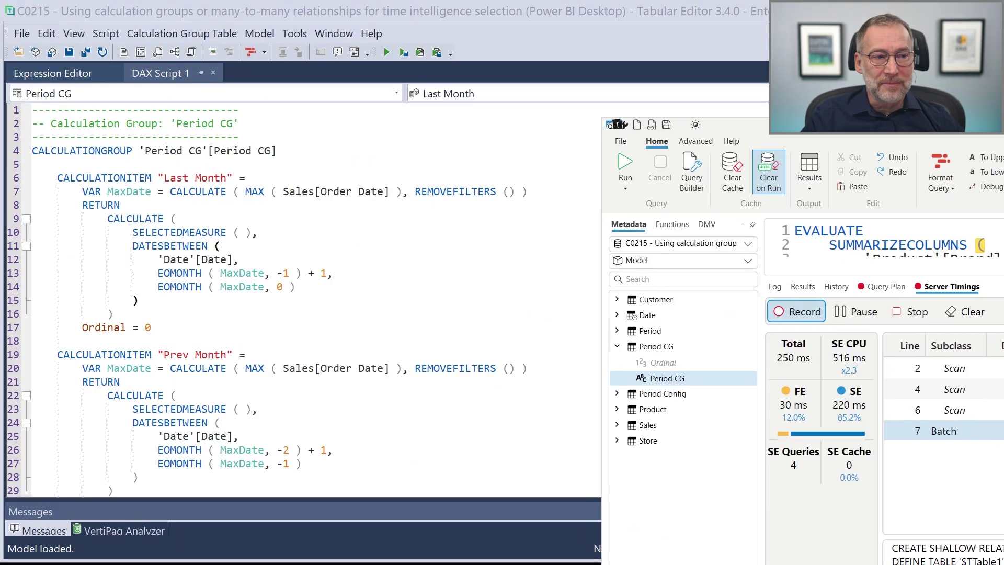
# Step: Bring the DAX Script 1 document into focus and open Tabular Editor's File menu
pyautogui.click(414, 337)
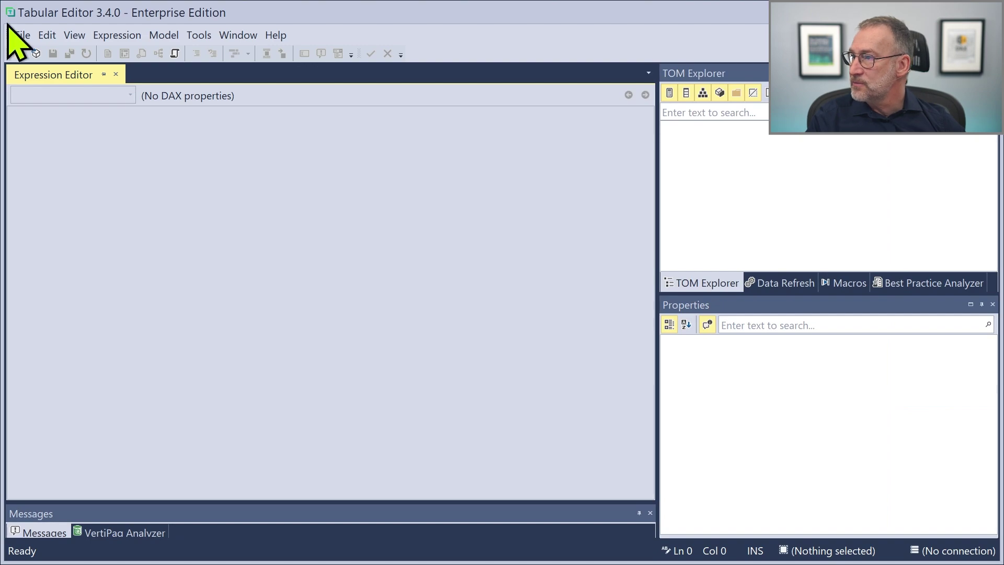
pyautogui.click(24, 36)
# Step: Load the Contoso 100M x 10 - Optimizing the model database from SNOW\SQL2022, then select Period
pyautogui.moveTo(140, 75)
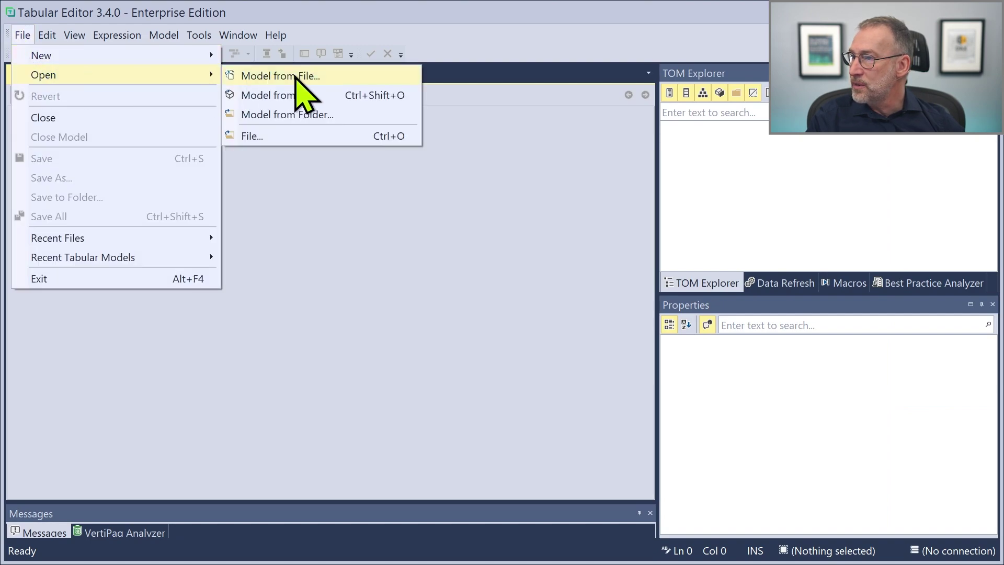
pyautogui.click(309, 103)
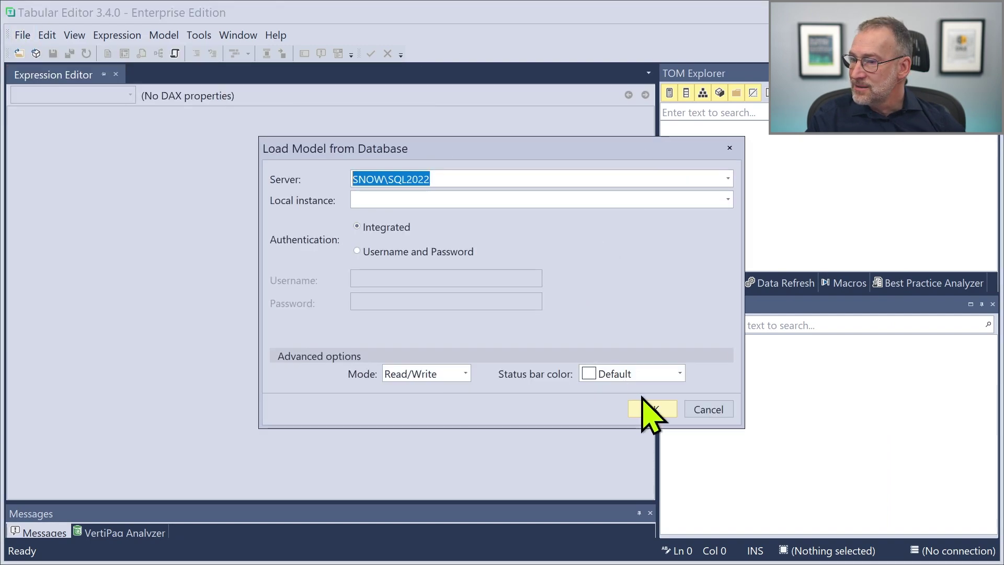
pyautogui.click(650, 405)
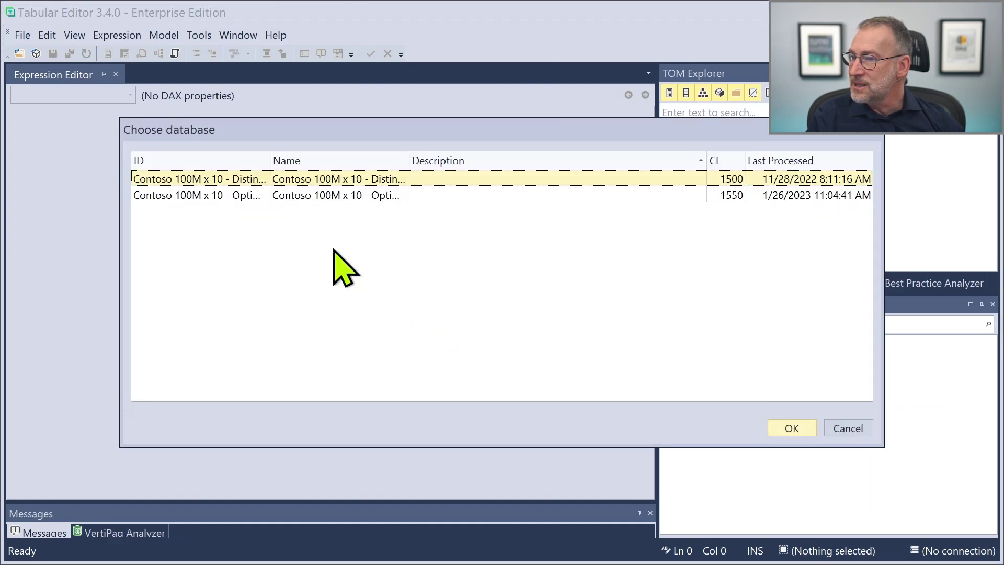
pyautogui.click(297, 199)
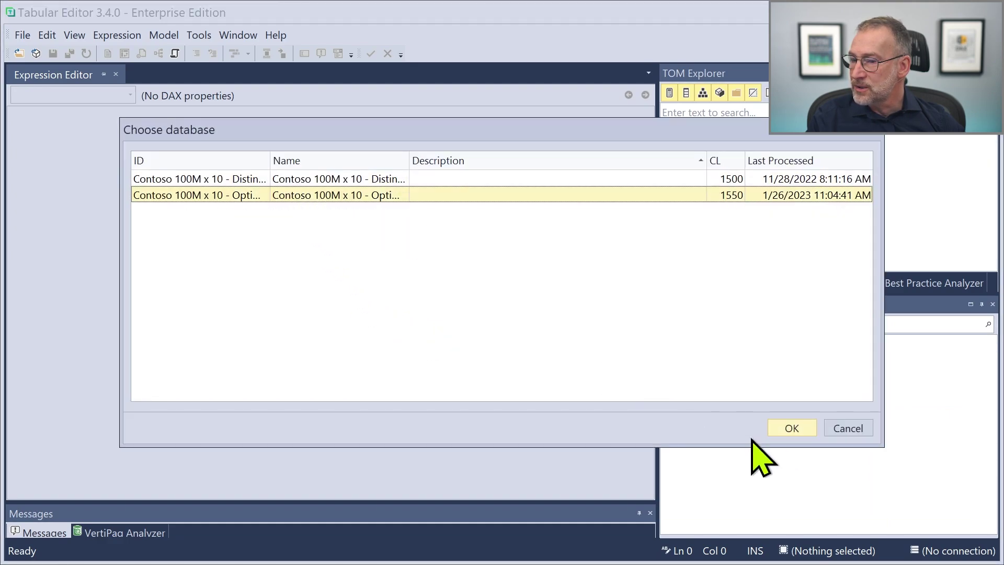
pyautogui.click(789, 427)
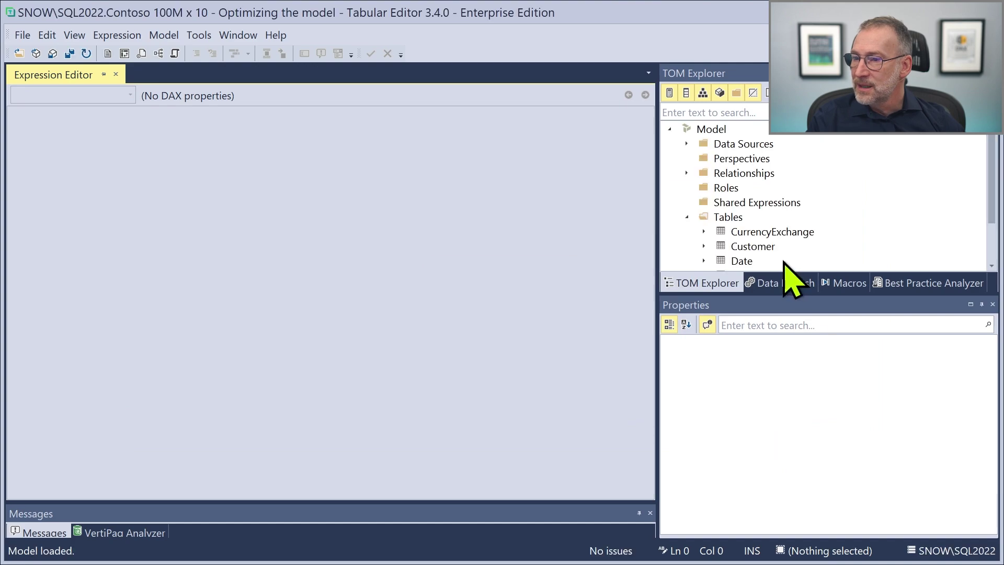
pyautogui.scroll(-2, 785, 230)
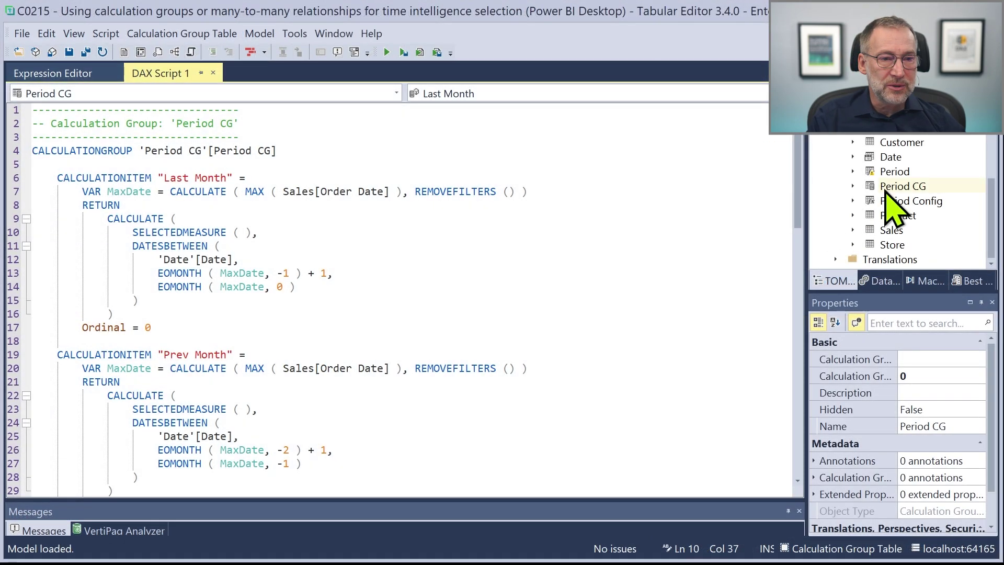
pyautogui.click(897, 172)
# Step: Copy the Period, Period CG and Period Config tables from the source model
pyautogui.click(910, 187)
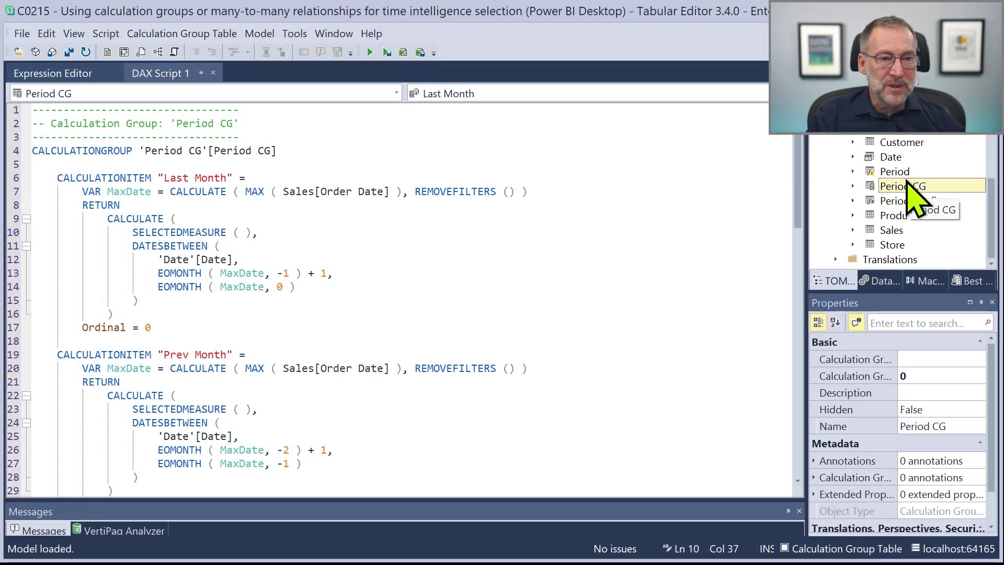
pyautogui.keyDown('ctrl'); pyautogui.click(907, 177); pyautogui.keyUp('ctrl')
pyautogui.keyDown('ctrl'); pyautogui.click(916, 202); pyautogui.keyUp('ctrl')
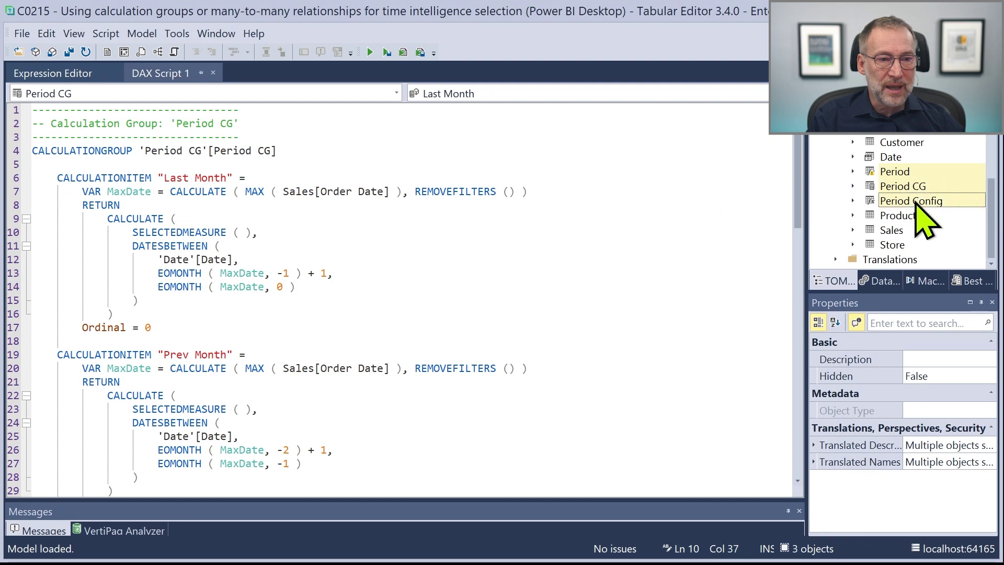
pyautogui.rightClick(917, 201)
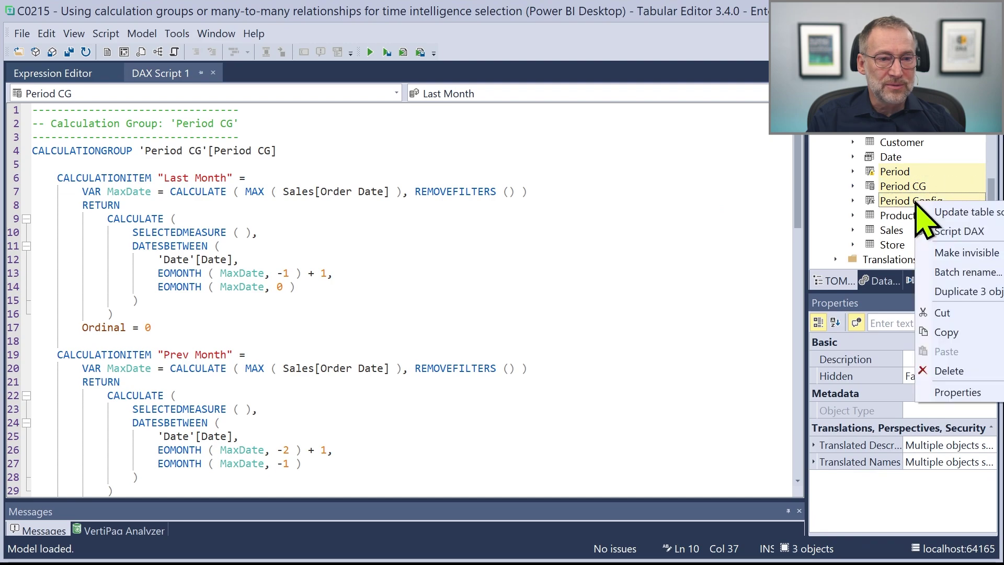
pyautogui.click(981, 337)
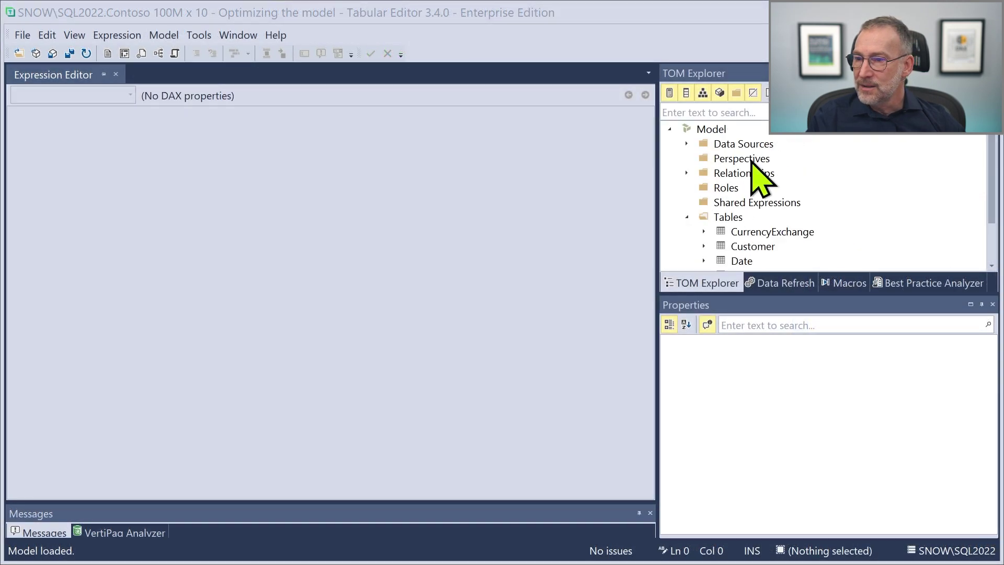
# Step: Paste the three Period tables into the SQL2022 model's Tables folder
pyautogui.click(727, 130)
pyautogui.rightClick(727, 131)
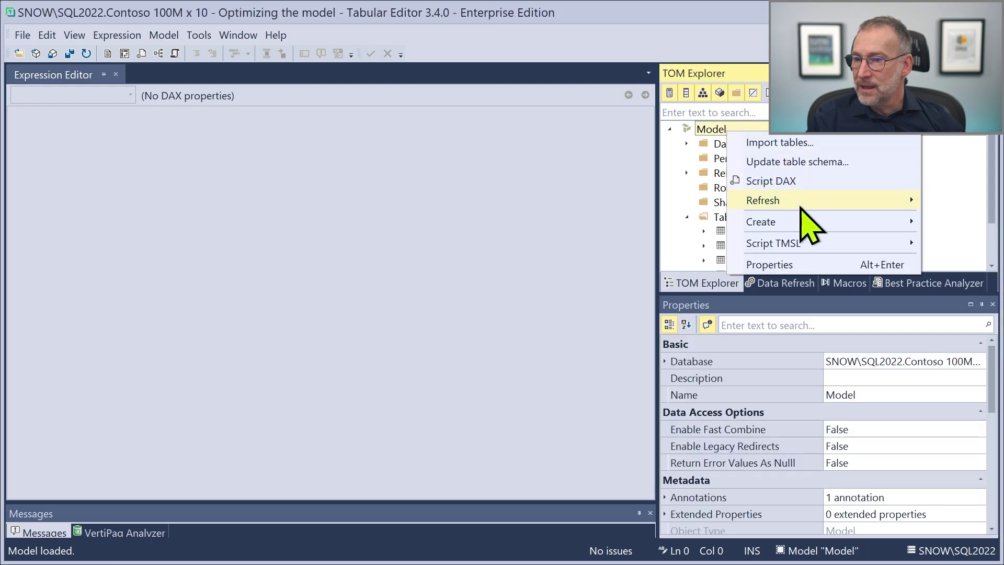
pyautogui.press('Escape')
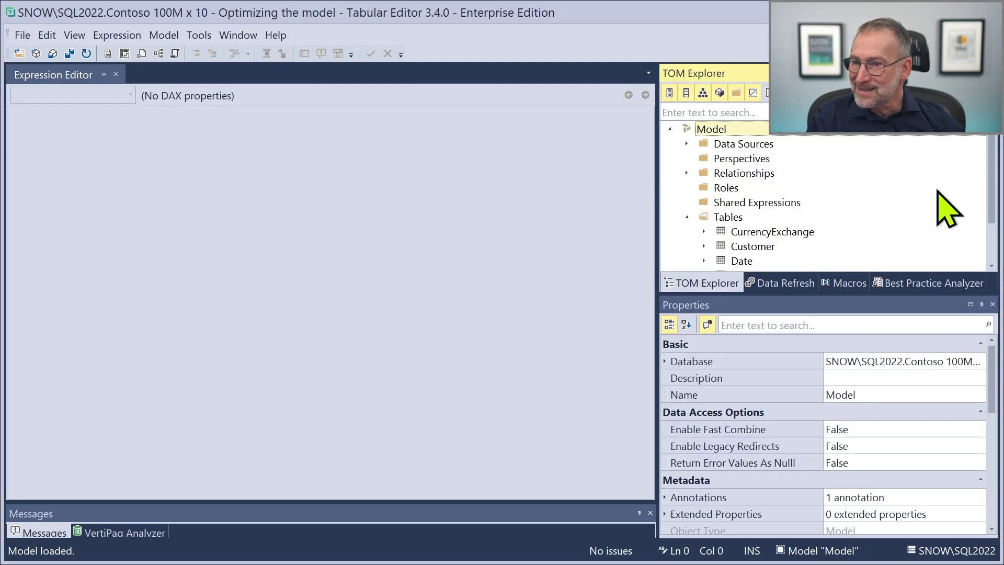
pyautogui.rightClick(729, 218)
pyautogui.press('Escape')
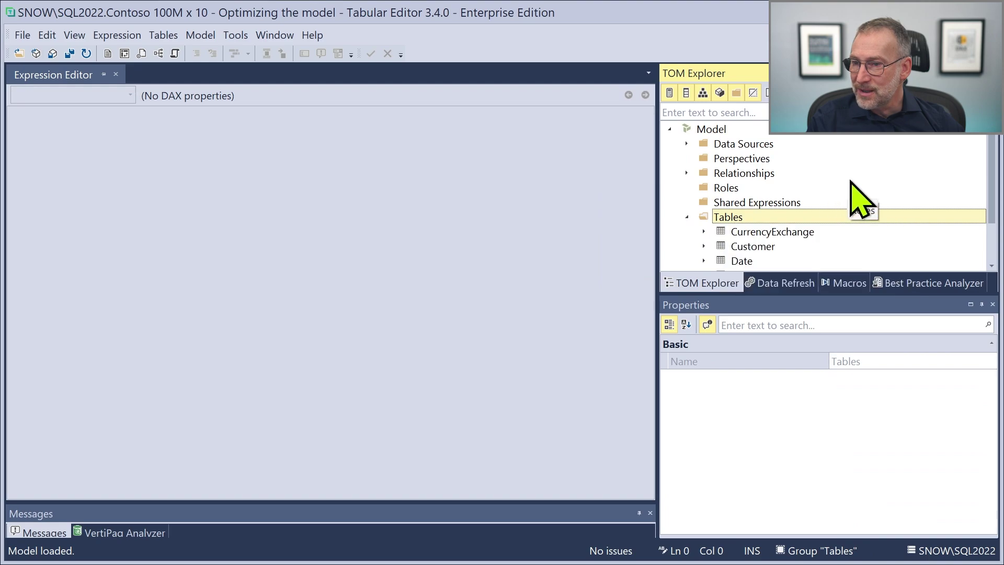
pyautogui.hotkey('ctrl', 'v')
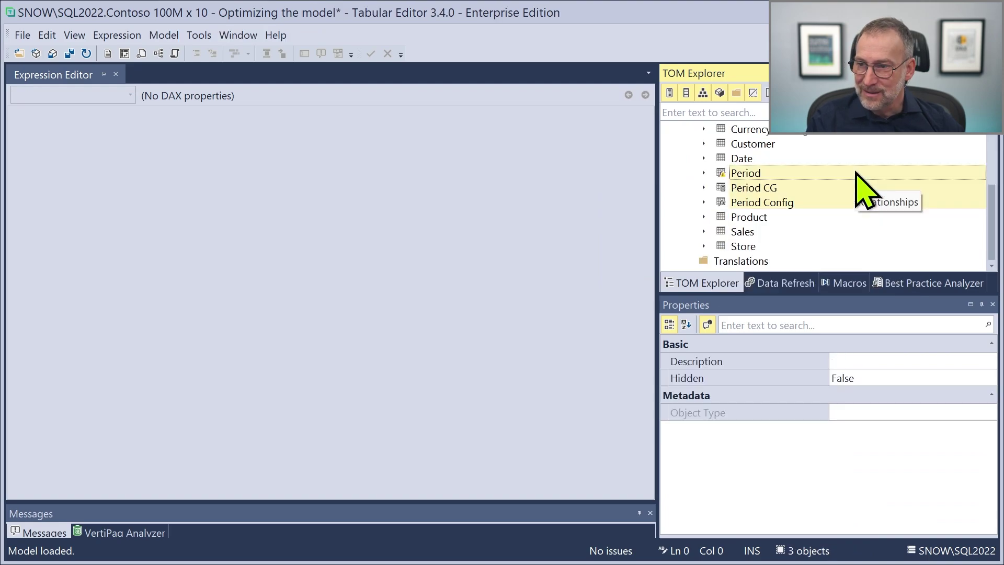
# Step: Check the new tables' expressions through Period Config and expand the model's relationships
pyautogui.click(753, 176)
pyautogui.press('Down')
pyautogui.press('Down')
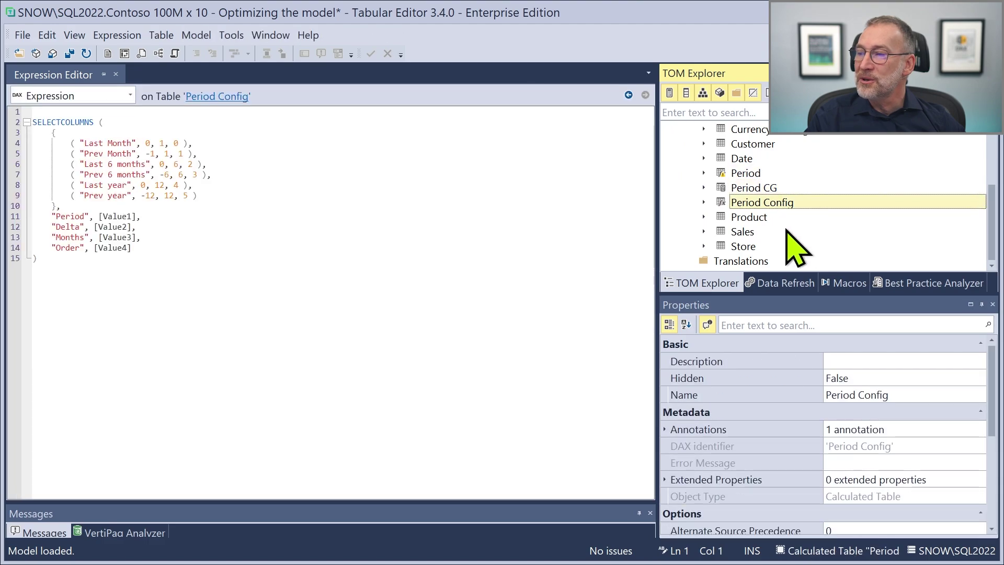
pyautogui.scroll(3, 790, 204)
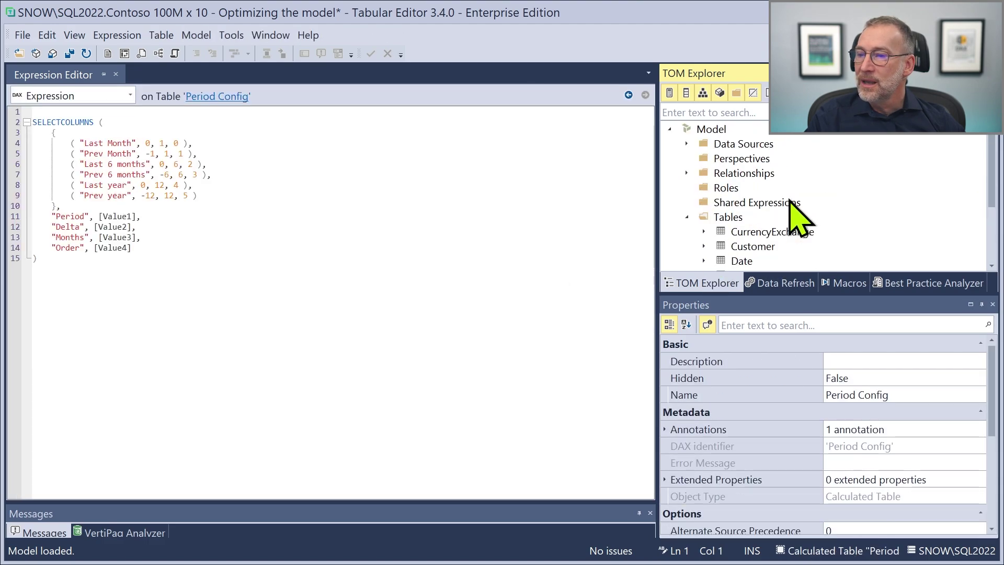
pyautogui.click(687, 173)
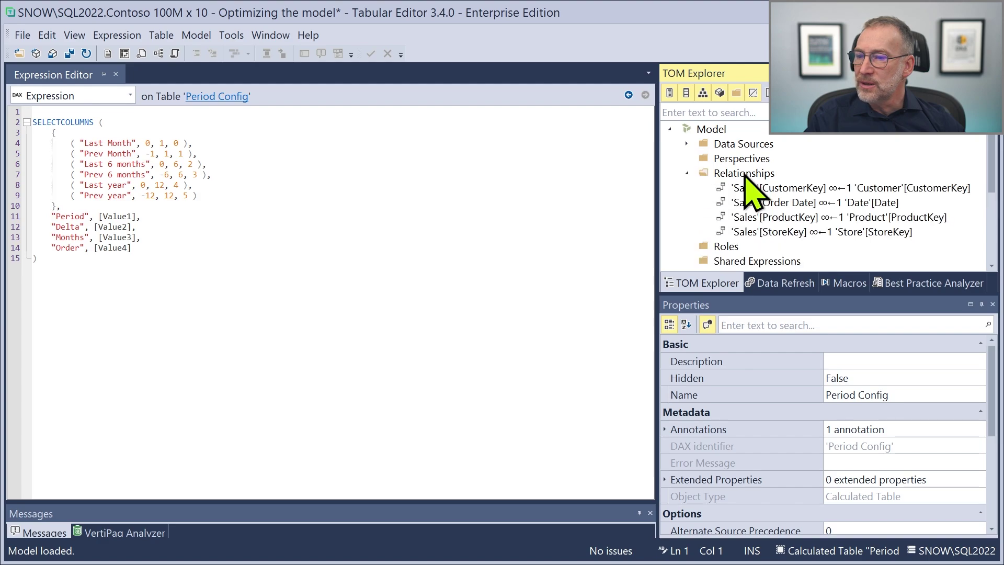
pyautogui.rightClick(742, 174)
# Step: Create a Period[Date] to Date[Date] relationship with bidirectional filtering
pyautogui.moveTo(803, 183)
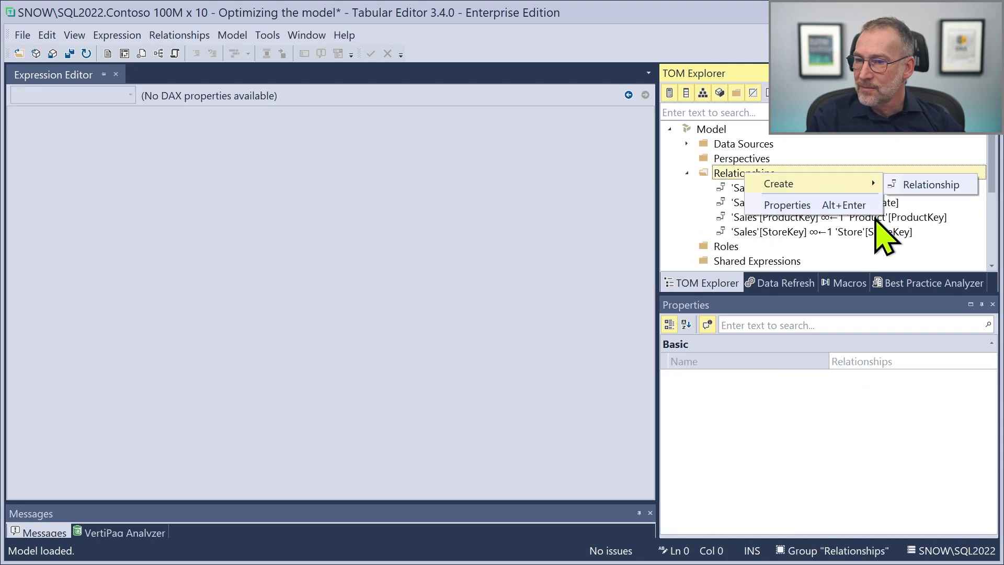
pyautogui.click(908, 183)
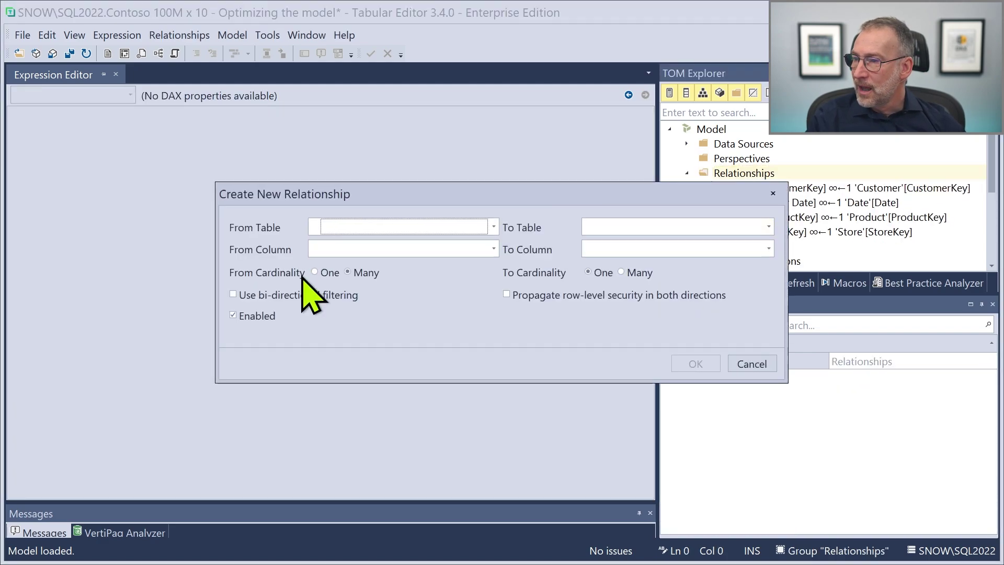
pyautogui.click(494, 227)
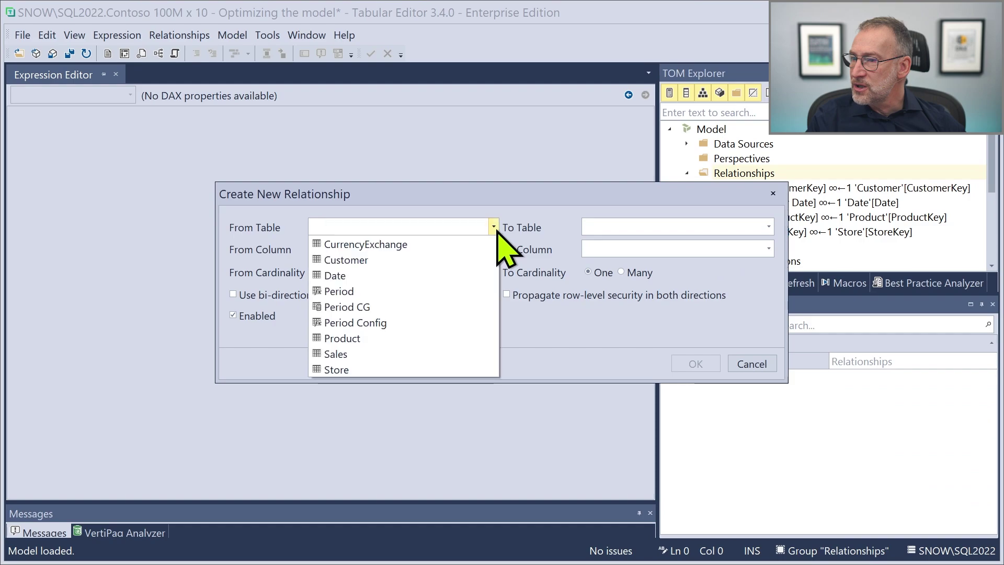
pyautogui.click(384, 292)
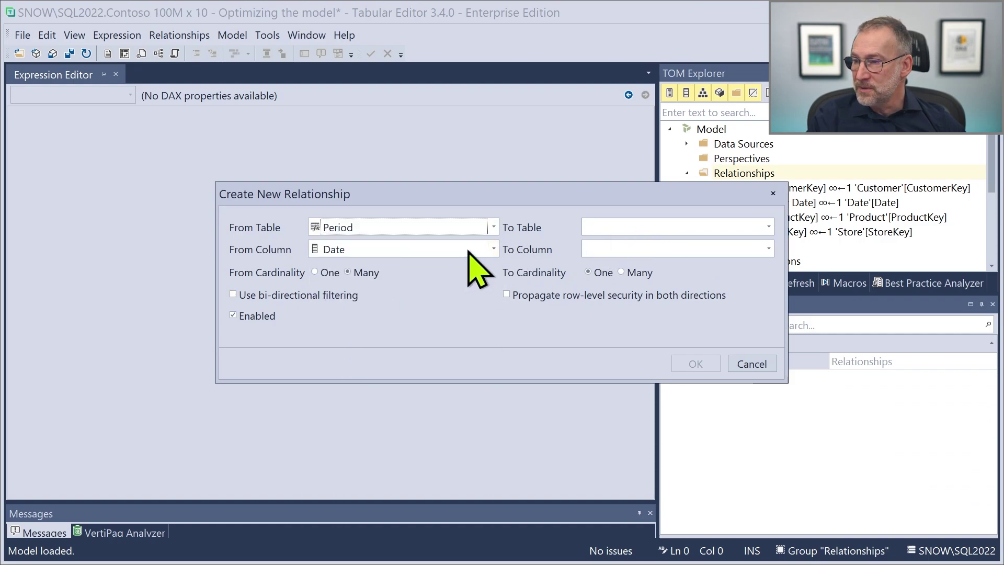
pyautogui.click(717, 229)
pyautogui.click(635, 276)
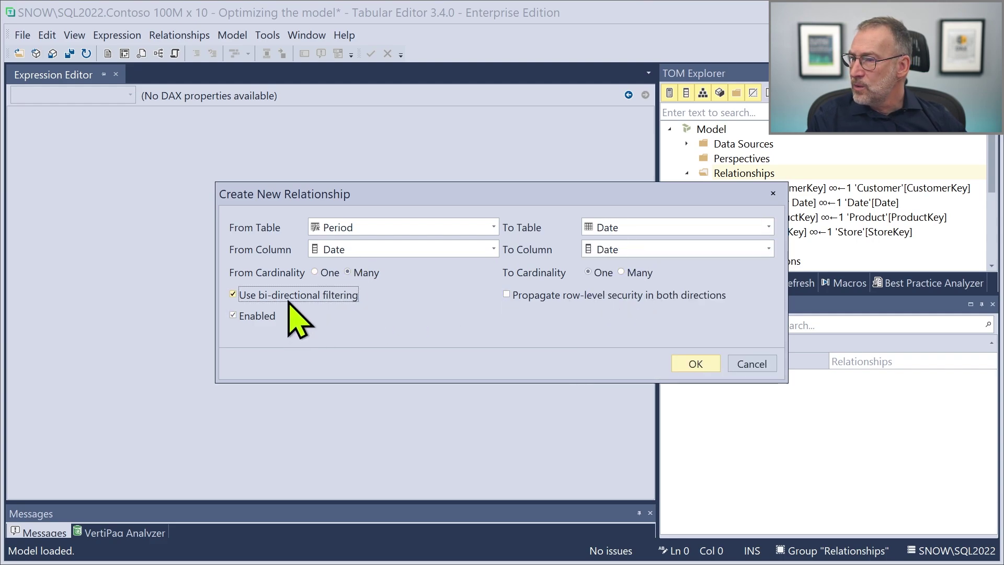
pyautogui.click(696, 363)
# Step: Save the model to the server and run an automatic data refresh
pyautogui.hotkey('ctrl', 's')
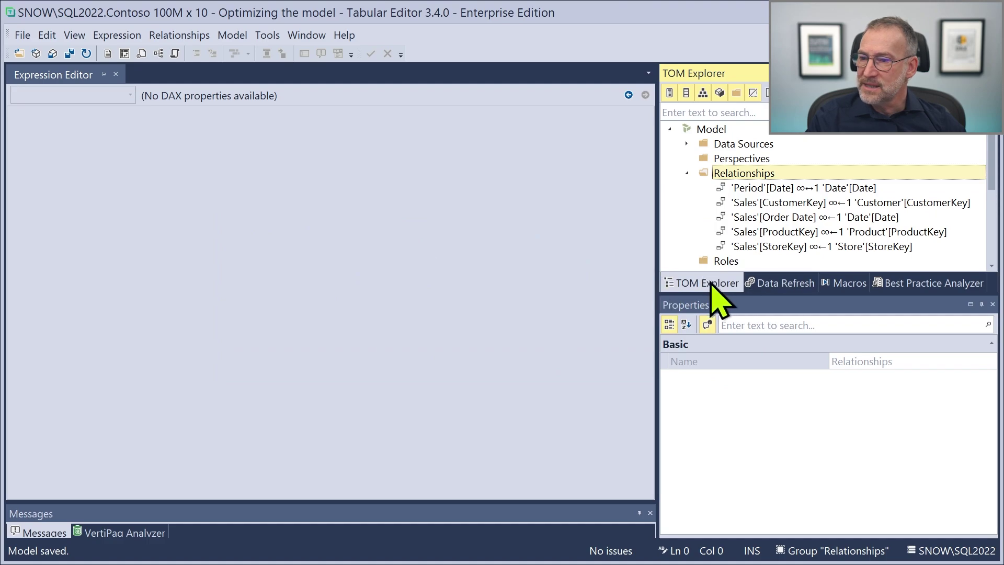
pyautogui.rightClick(709, 132)
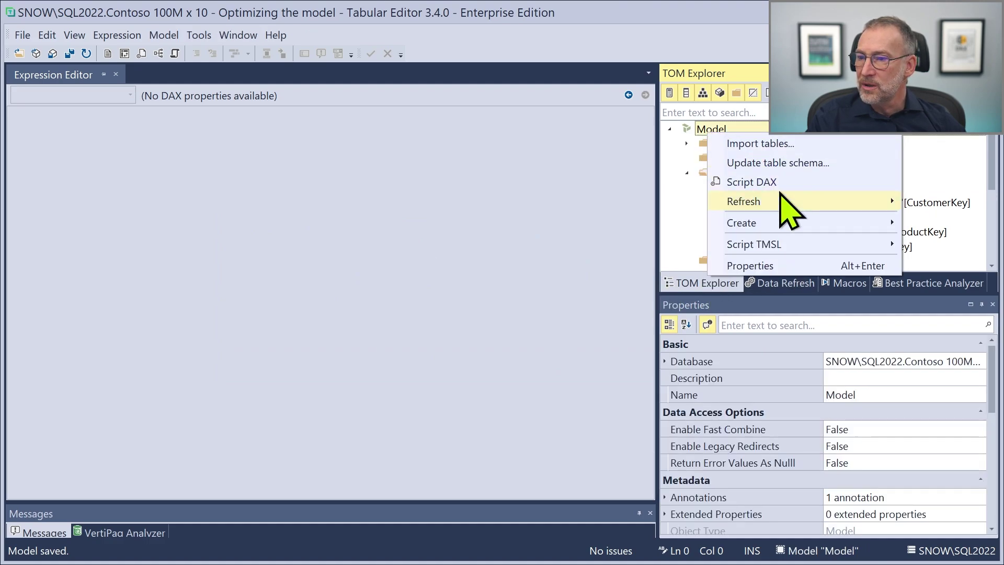
pyautogui.moveTo(779, 201)
pyautogui.click(666, 199)
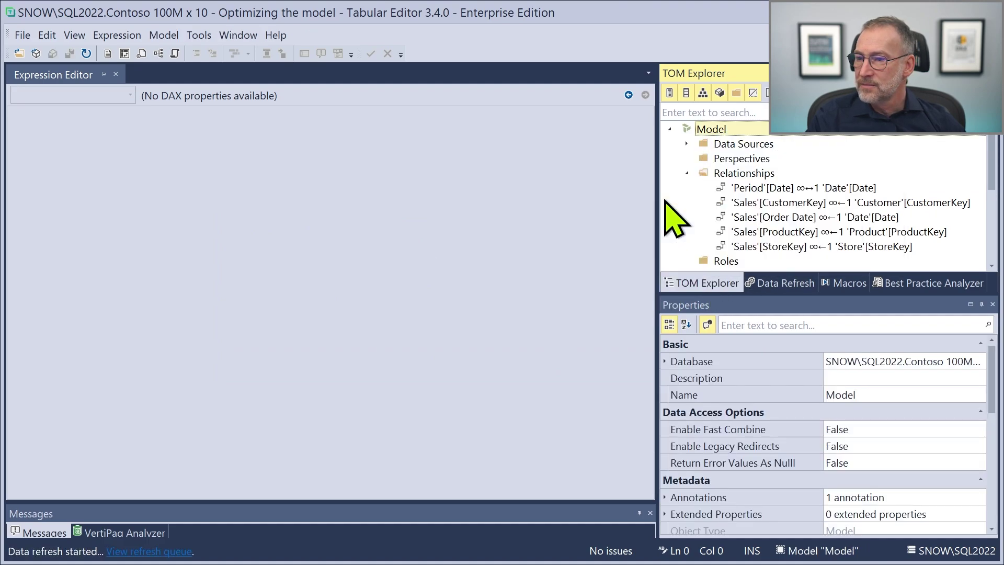
pyautogui.click(781, 287)
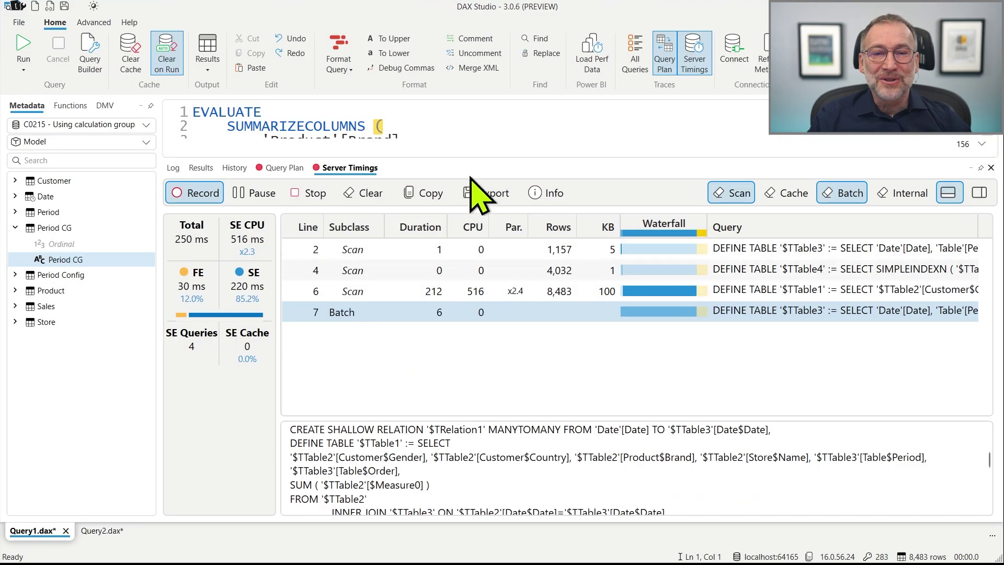
# Step: Connect DAX Studio to the Contoso 100M x 10 - Optimizing the model database on SNOW\SQL2022
pyautogui.moveTo(471, 158); pyautogui.dragTo(464, 288)
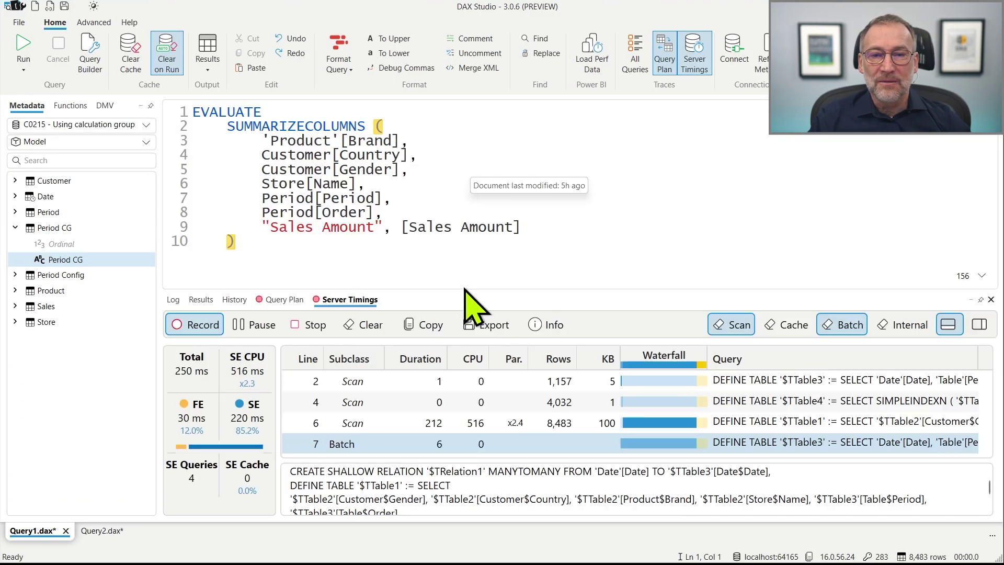
pyautogui.click(399, 199)
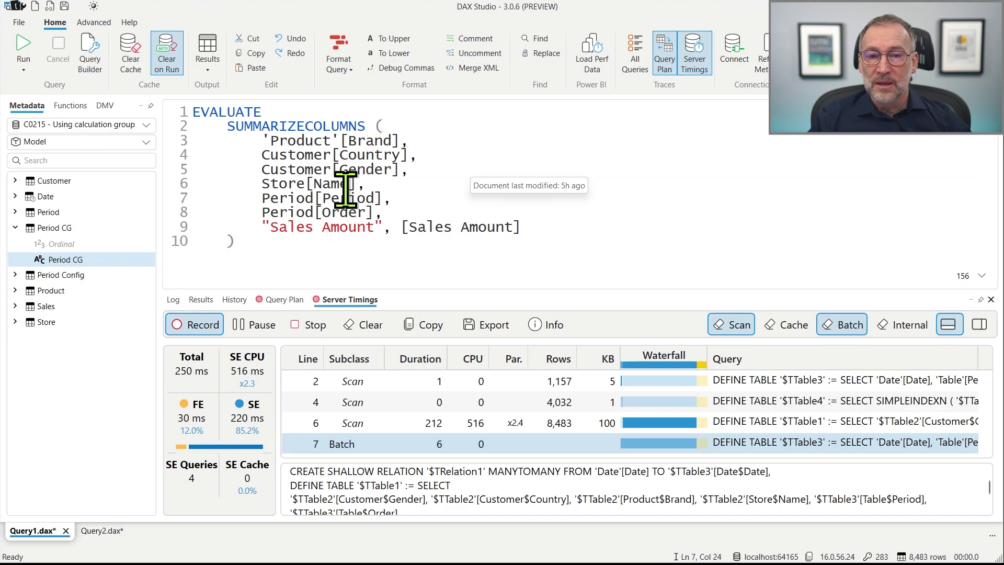
pyautogui.click(743, 56)
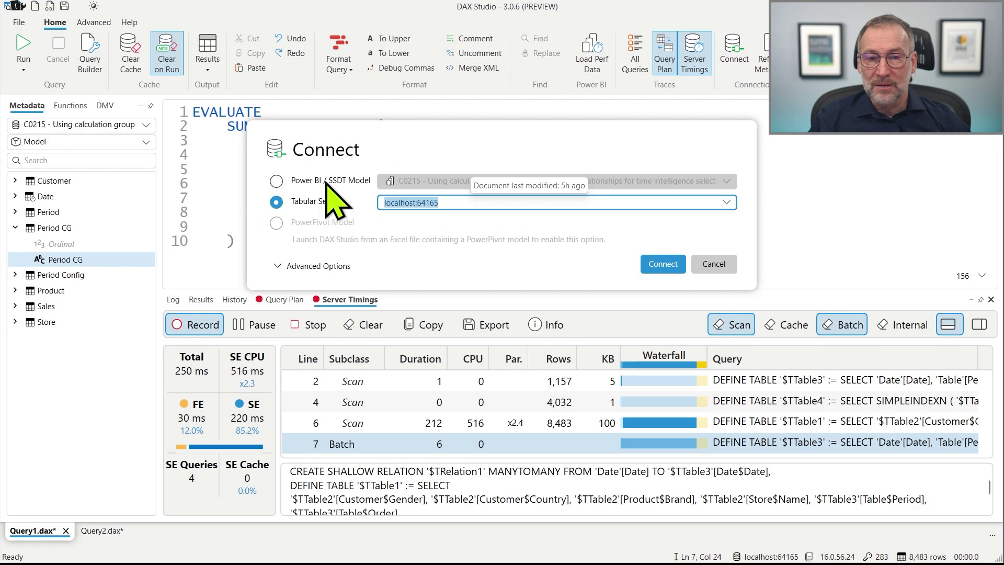
pyautogui.click(727, 203)
pyautogui.click(481, 221)
pyautogui.click(662, 263)
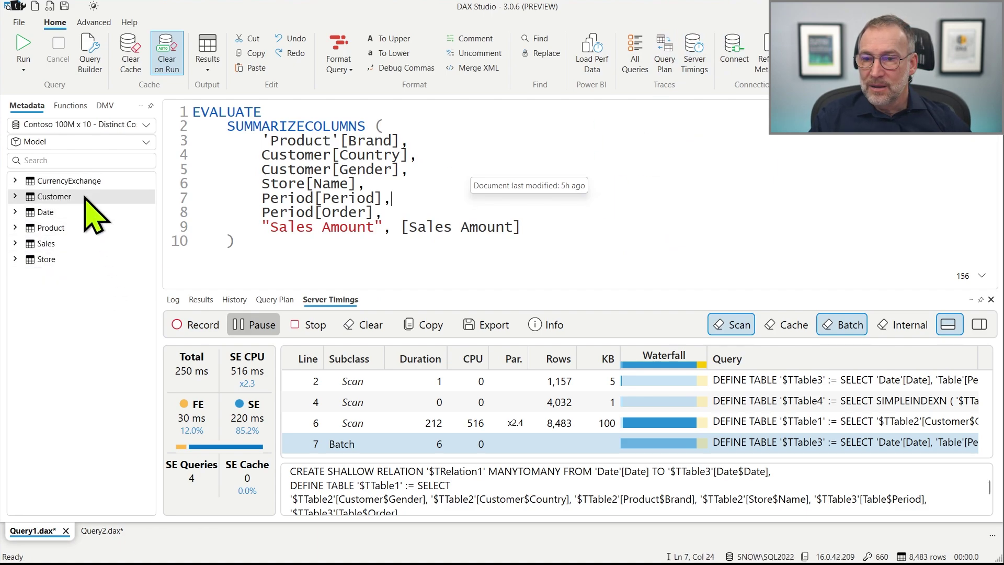
pyautogui.click(111, 124)
pyautogui.click(30, 163)
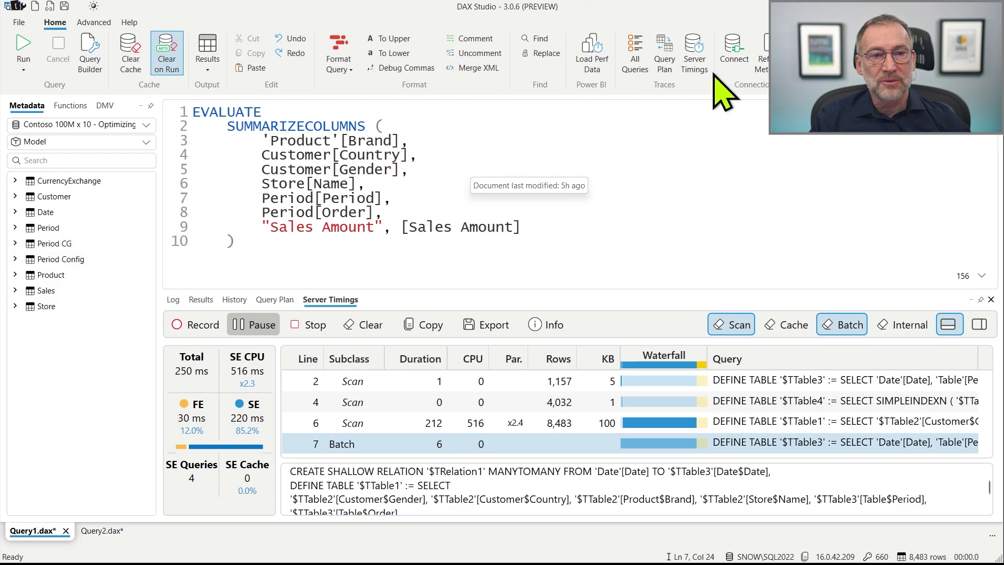
# Step: Enable server timings and run the query, getting 556 ms total
pyautogui.click(664, 57)
pyautogui.click(635, 57)
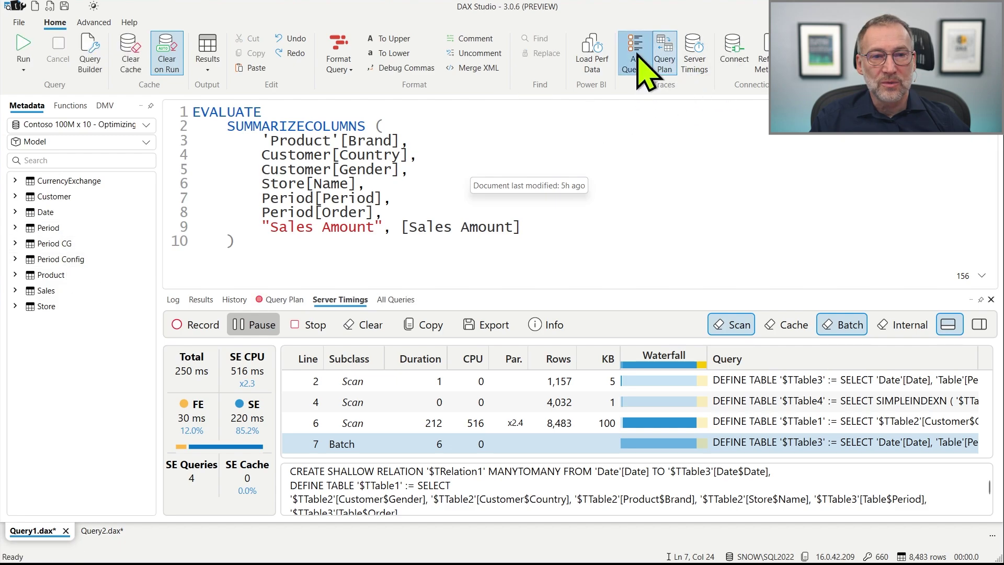
pyautogui.click(693, 65)
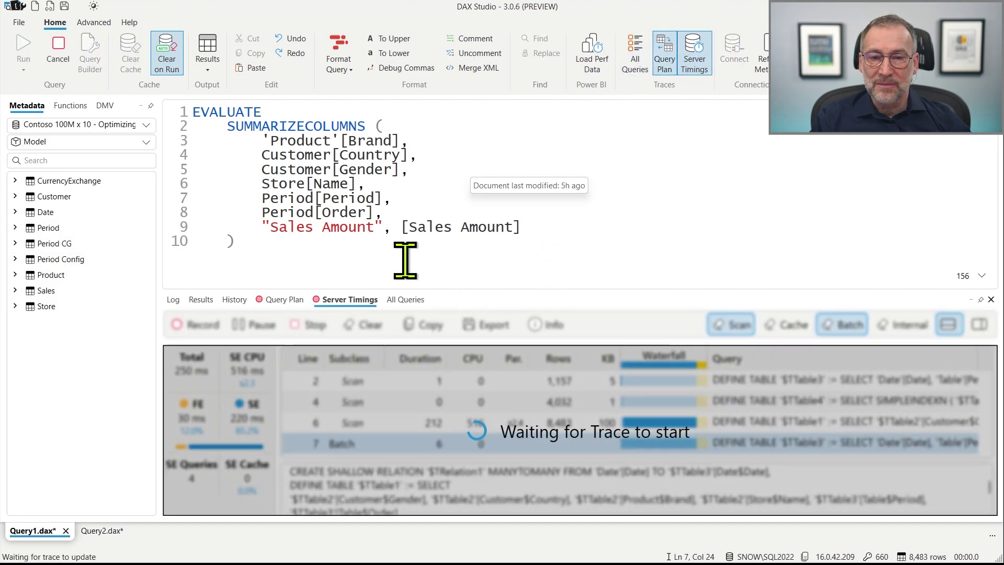
pyautogui.click(405, 260)
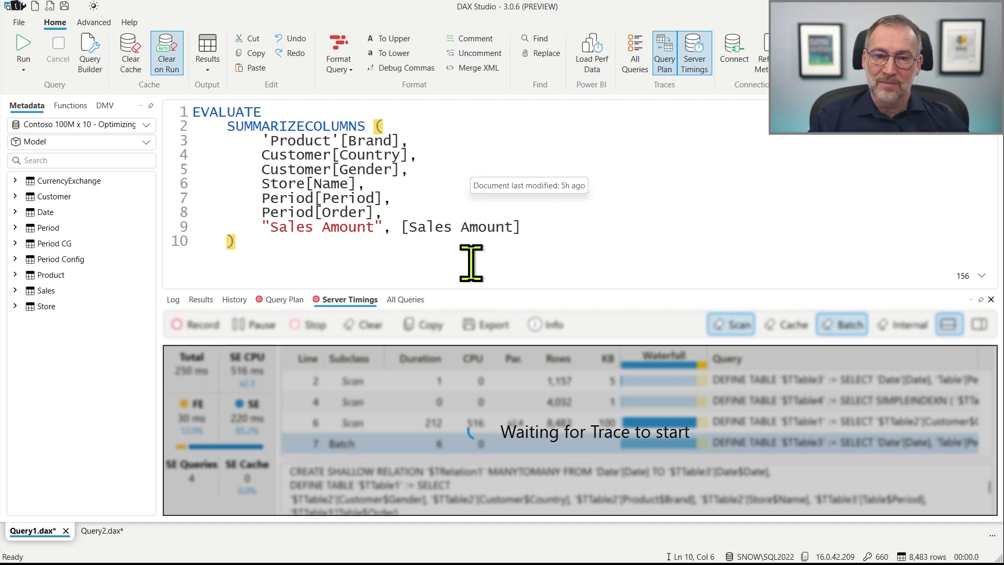
pyautogui.press('F5')
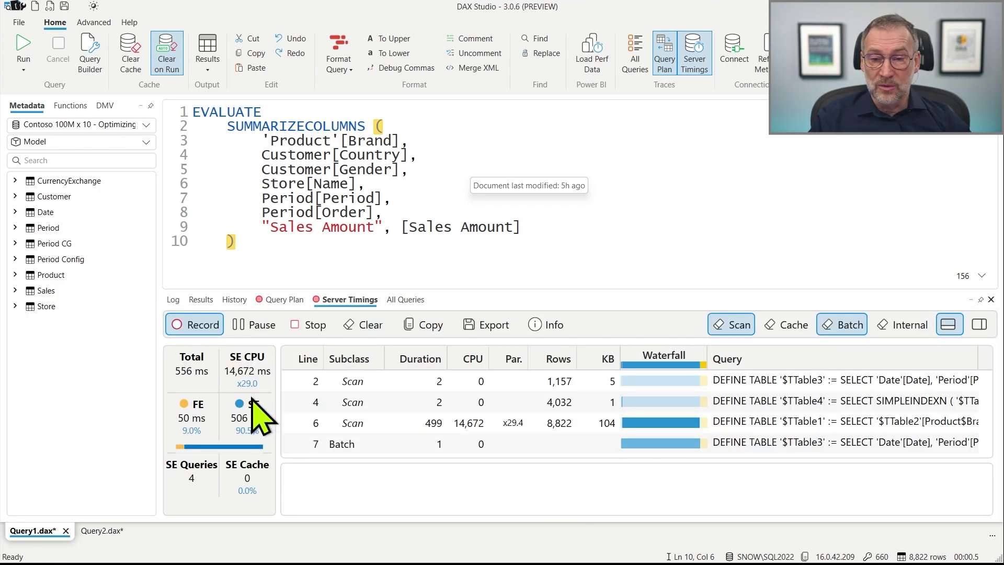
# Step: Delete the Period[Period] and Period[Order] lines from the SUMMARIZECOLUMNS query
pyautogui.moveTo(514, 293); pyautogui.dragTo(505, 236)
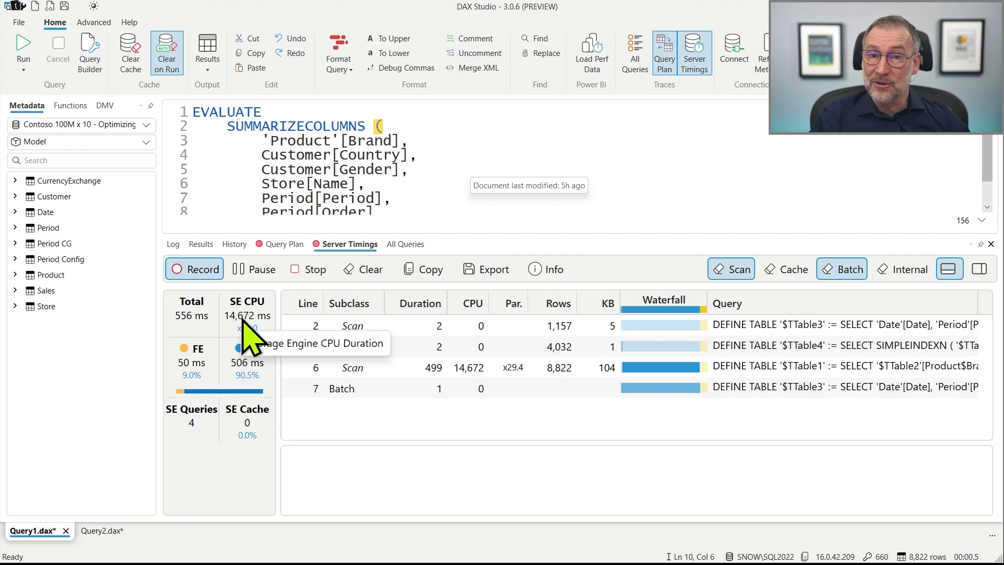
pyautogui.click(276, 202)
pyautogui.scroll(-1, 276, 201)
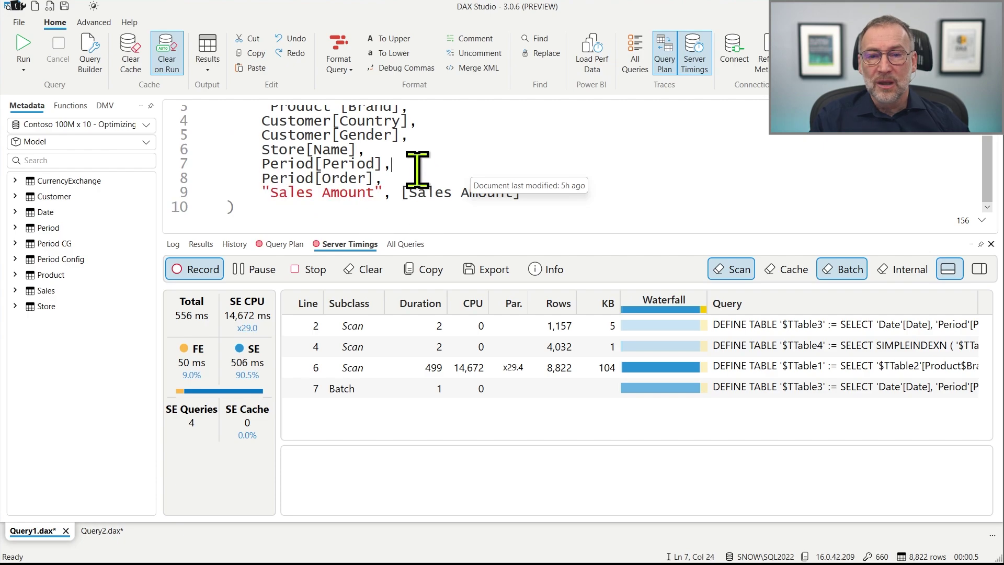
pyautogui.press('Down')
pyautogui.hotkey('shift', 'Down')
pyautogui.hotkey('shift', 'Down')
pyautogui.press('Delete')
pyautogui.click(16, 244)
# Step: Group by 'Period CG'[Period CG] and 'Period CG'[Ordinal], then re-run the query
pyautogui.moveTo(55, 281); pyautogui.dragTo(423, 178)
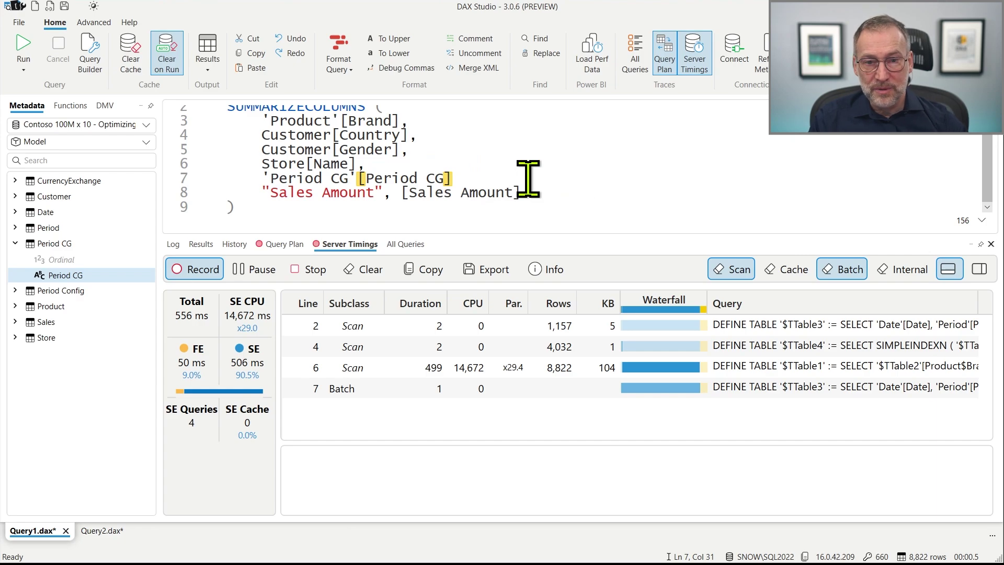
pyautogui.press('Return')
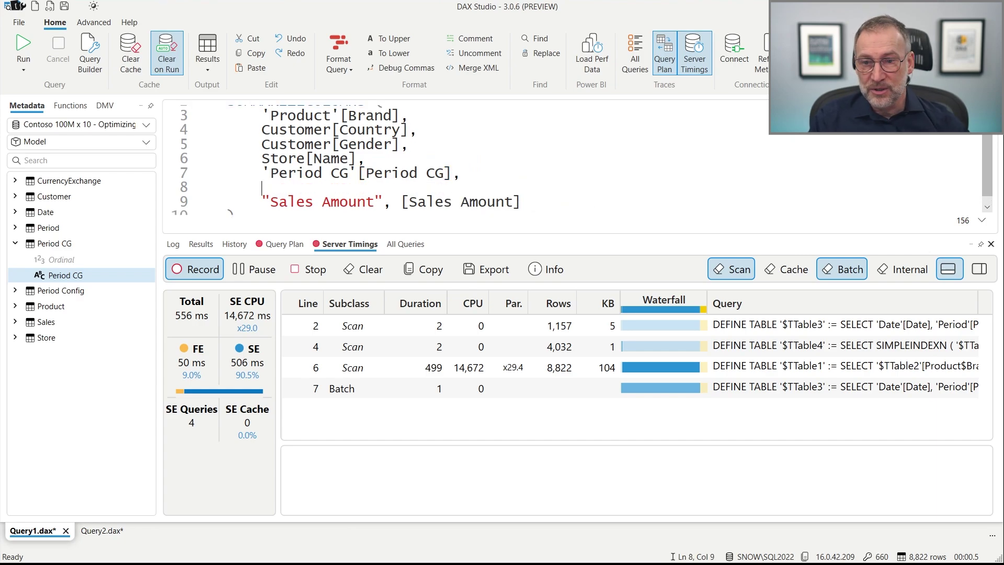
pyautogui.hotkey('shift', 'End')
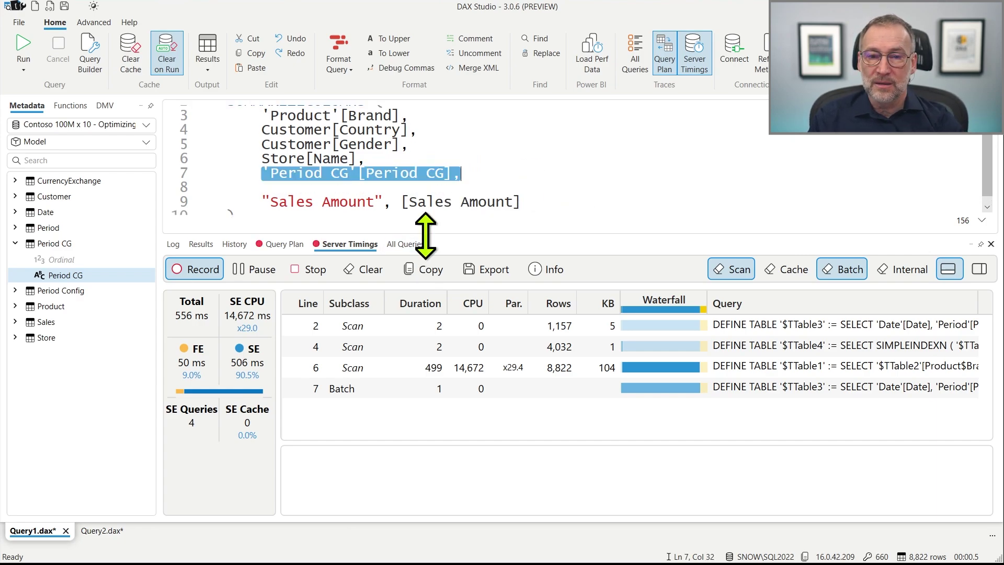
pyautogui.hotkey('ctrl', 'c')
pyautogui.press('Down')
pyautogui.hotkey('ctrl', 'v')
pyautogui.press('Left')
pyautogui.press('Left')
pyautogui.hotkey('ctrl', 'shift', 'Left')
pyautogui.hotkey('ctrl', 'shift', 'Left')
pyautogui.write('Ordinal')
pyautogui.press('Escape')
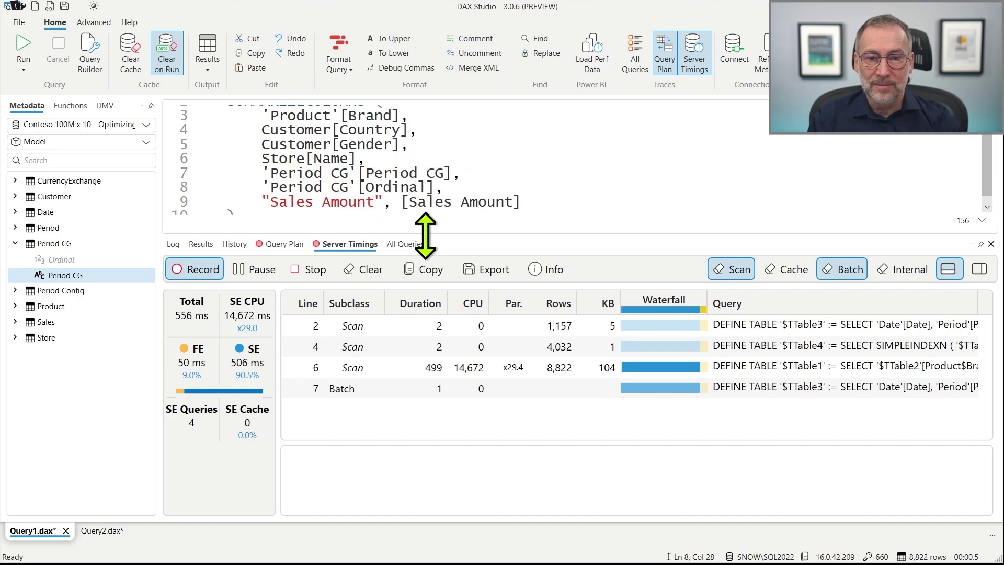
pyautogui.press('F5')
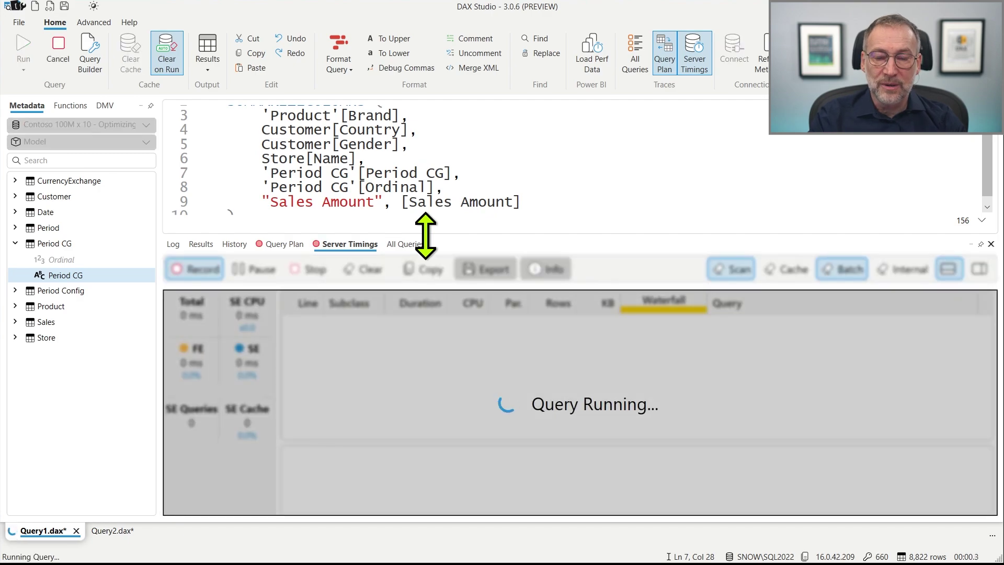